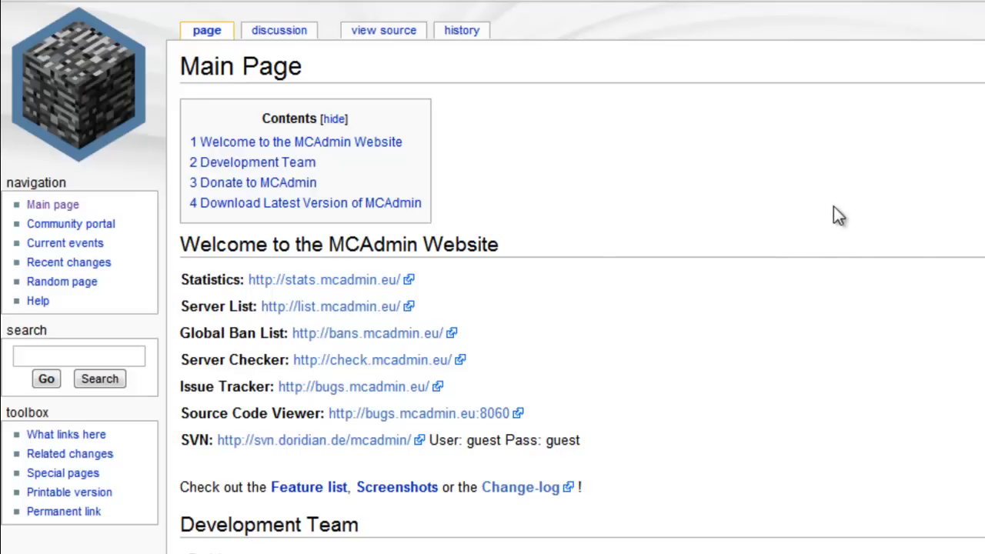
Download the latest version of MCAdmin from the website's main page
middle_click(791, 190)
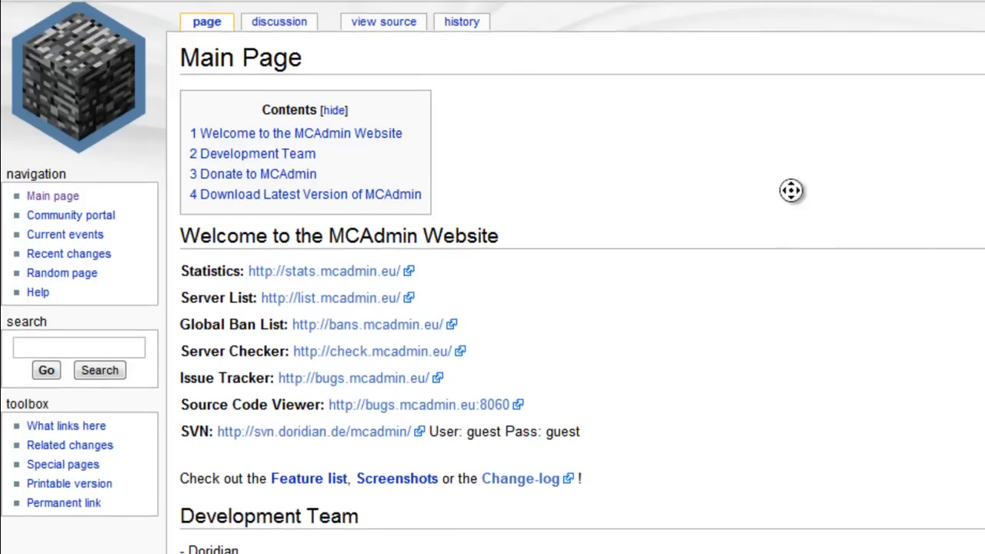
middle_click(894, 337)
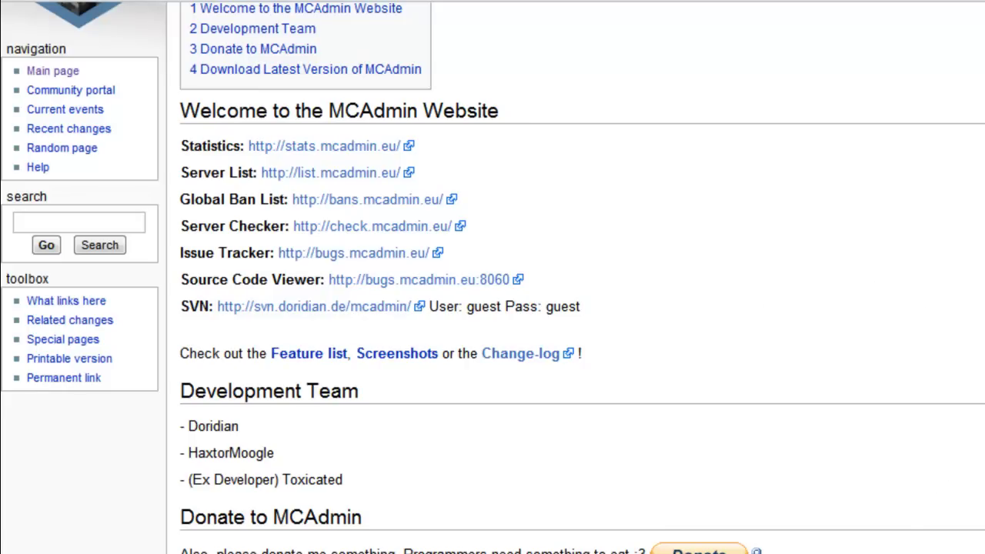
scroll(493, 307, "down", 3)
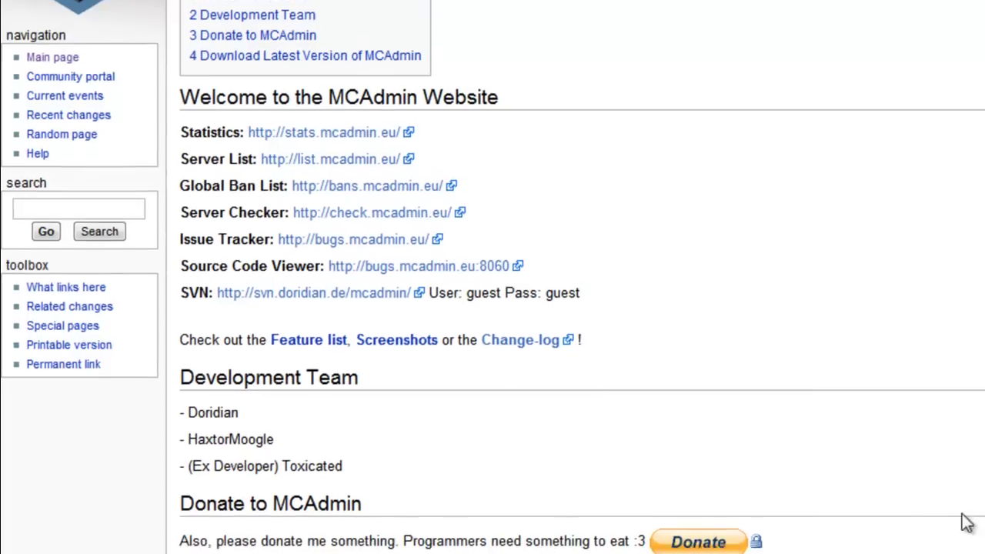
left_click(271, 470)
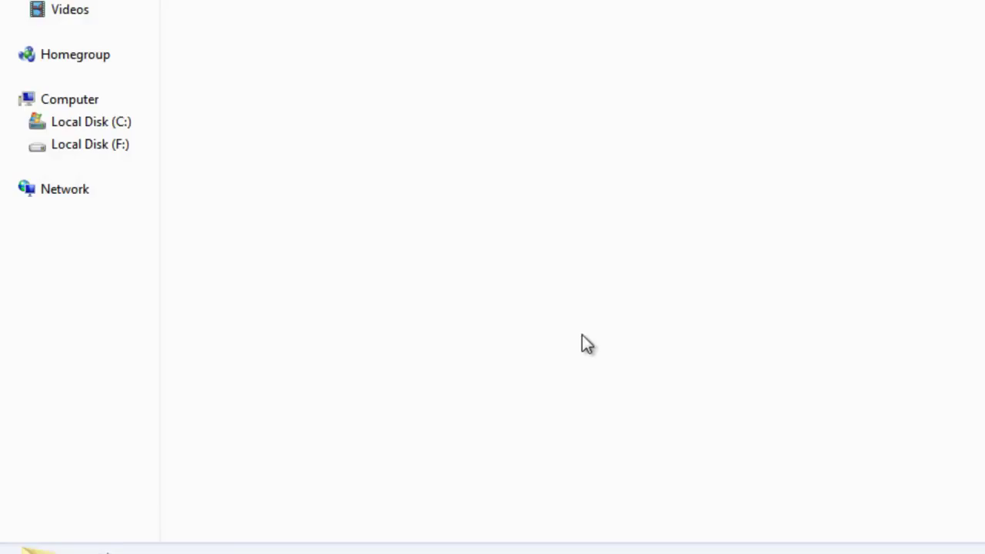
left_click_drag(16, 4, 420, 343)
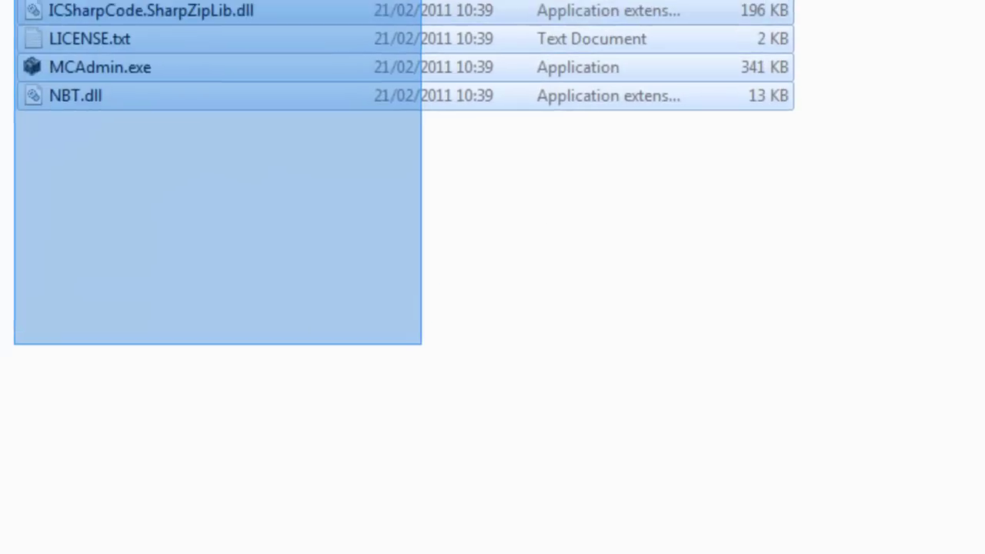
left_click(339, 256)
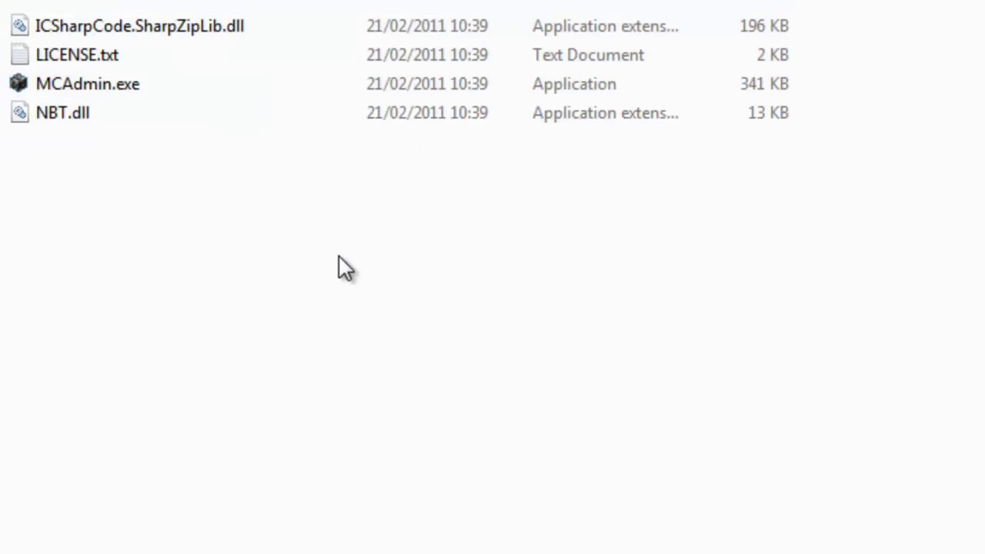
left_click_drag(356, 281, 138, 8)
left_click(300, 209)
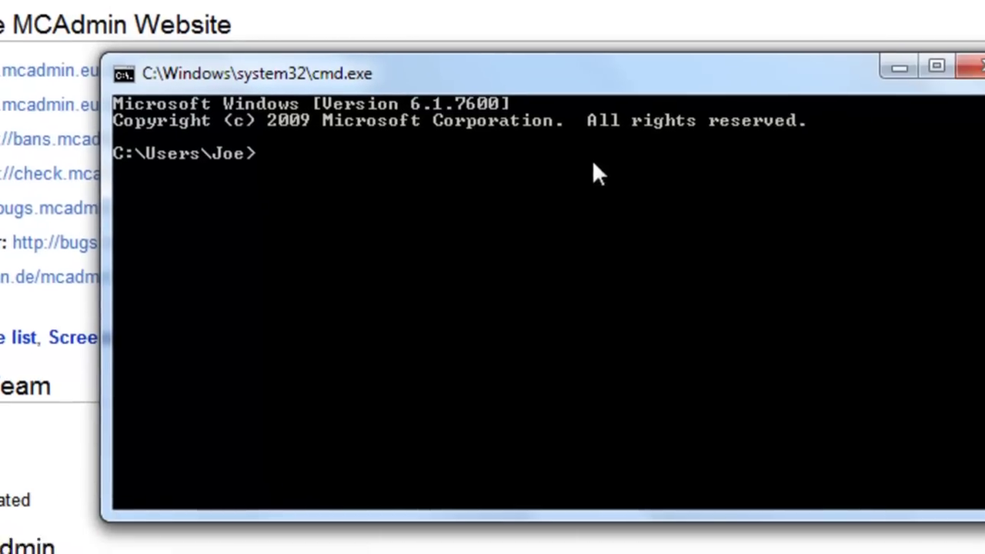
Run ipconfig in the Command Prompt and look up the computer's local IP address in the output
type("ipconfig")
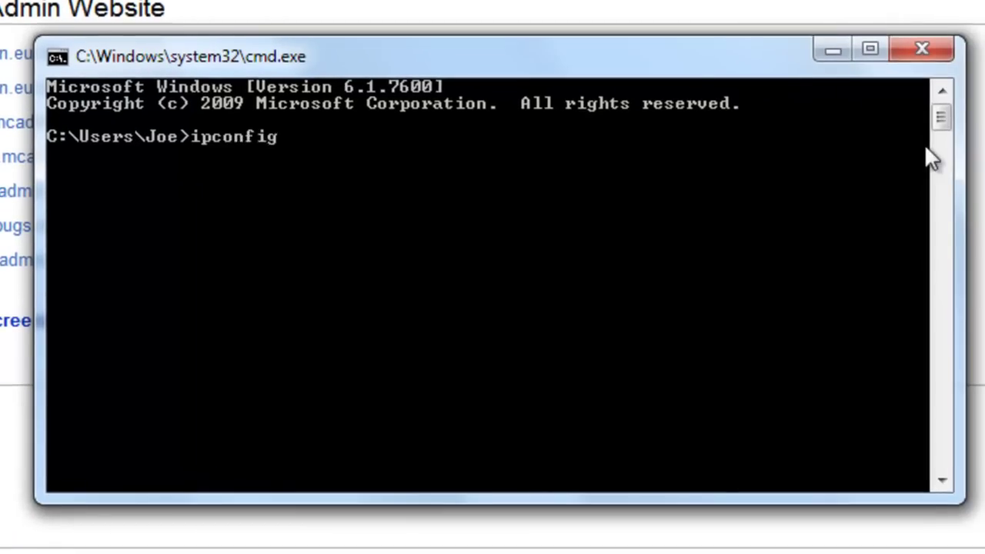
key("Return")
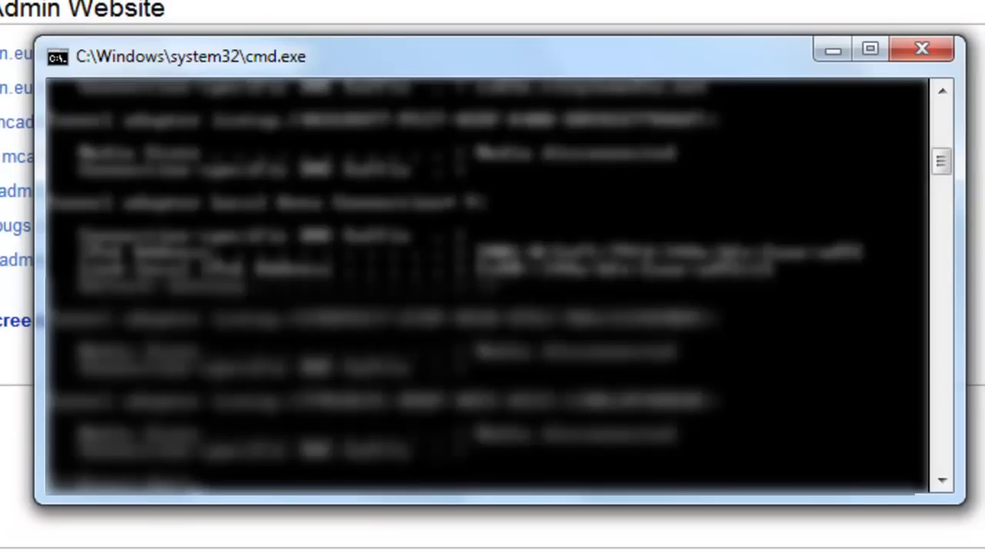
left_click_drag(945, 165, 939, 123)
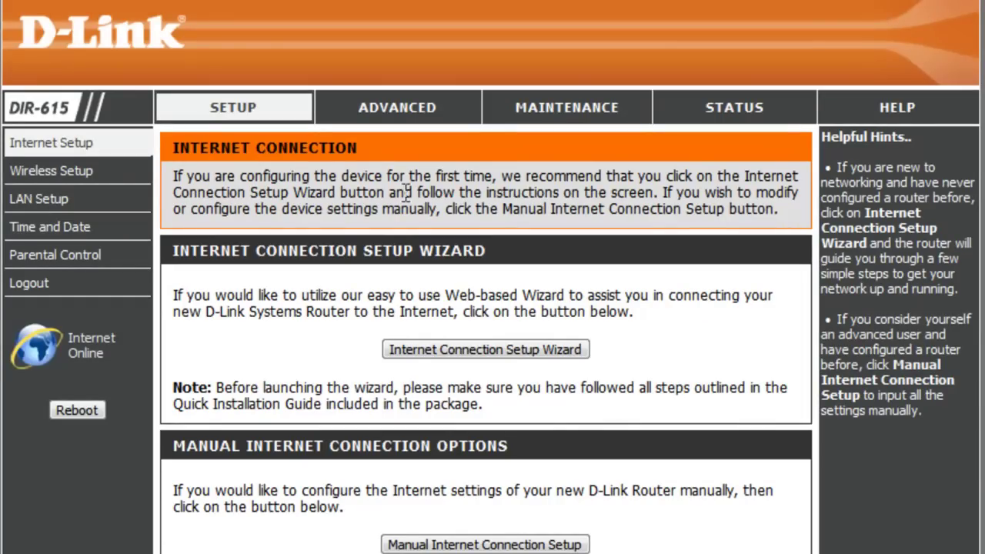
Open the advanced port forwarding rules in the D-Link router's configuration page
left_click(403, 121)
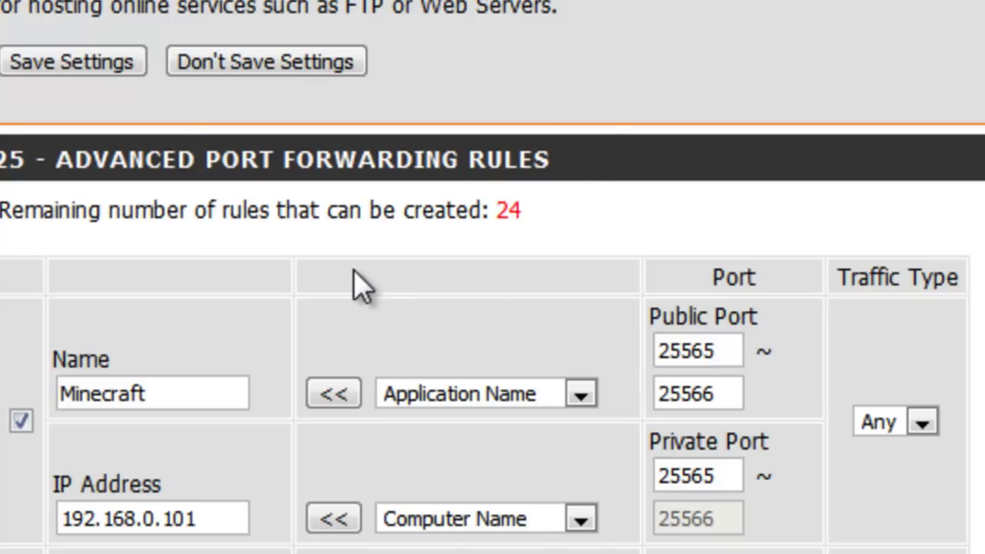
middle_click(546, 40)
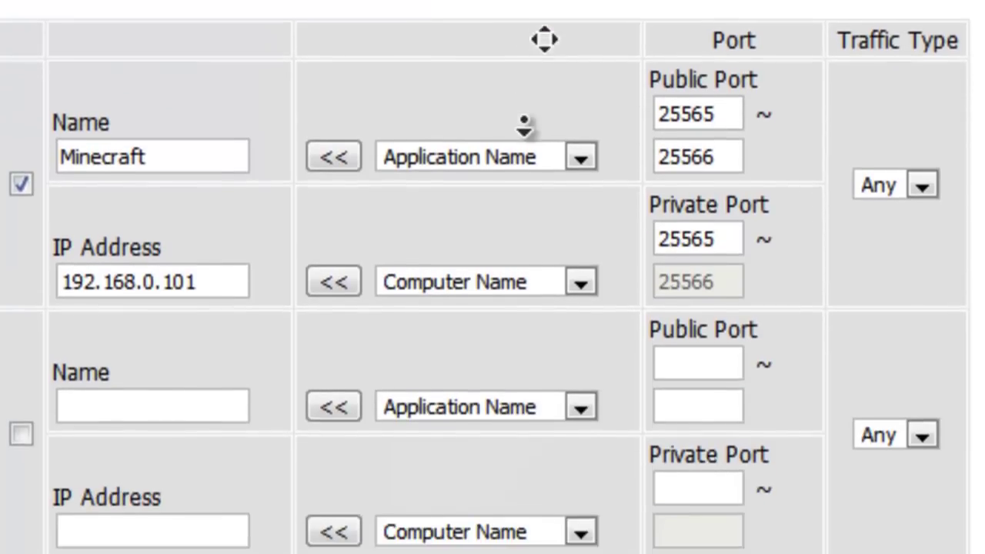
middle_click(523, 128)
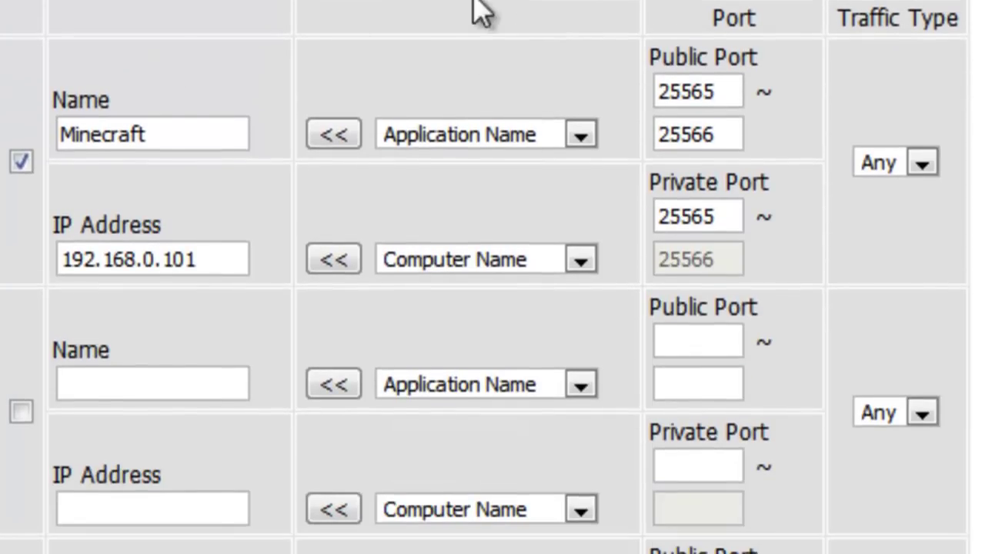
Examine the Minecraft forwarding rule's name, IP address and public port range
left_click(160, 133)
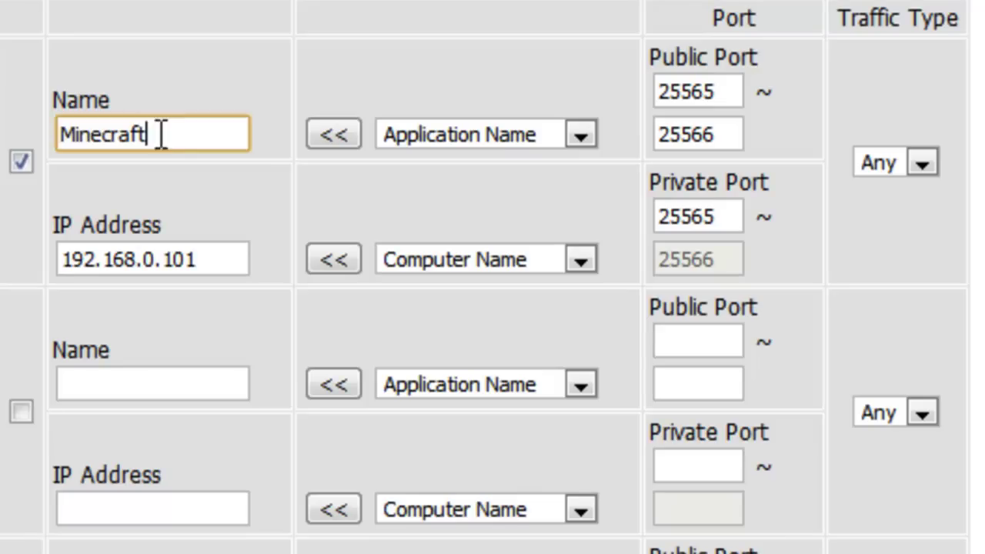
double_click(95, 136)
left_click(205, 136)
left_click_drag(224, 138, 54, 142)
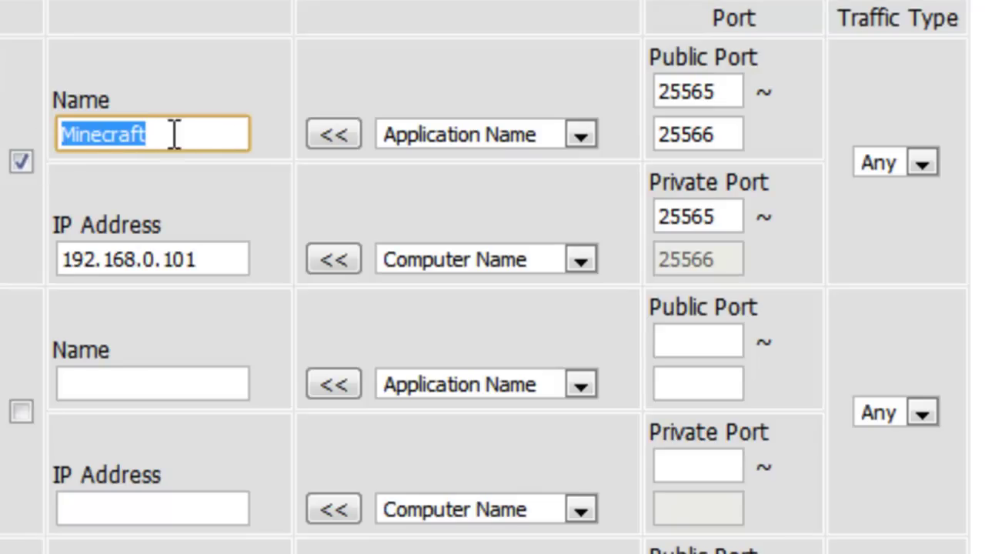
left_click(210, 135)
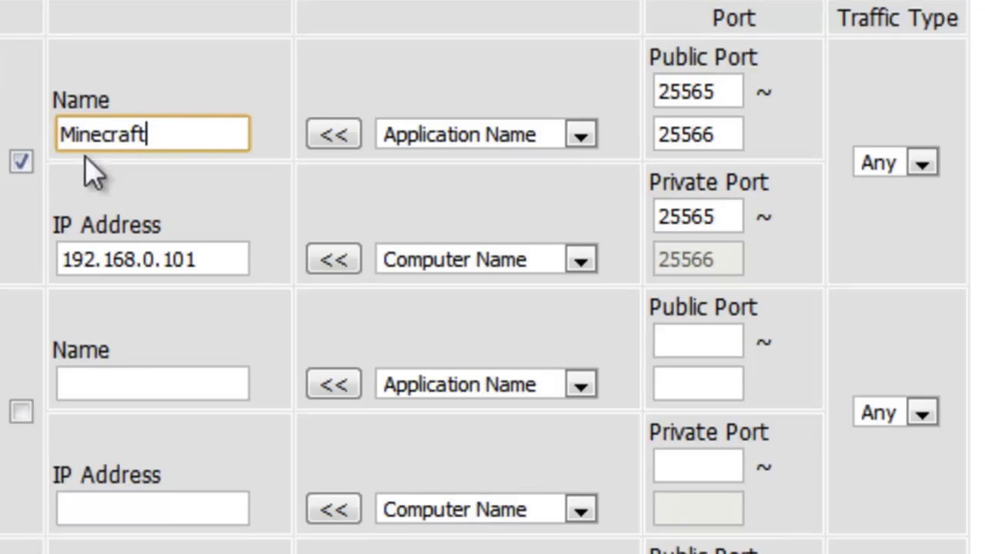
left_click_drag(63, 250, 21, 252)
left_click(220, 259)
left_click(194, 265)
left_click(226, 264)
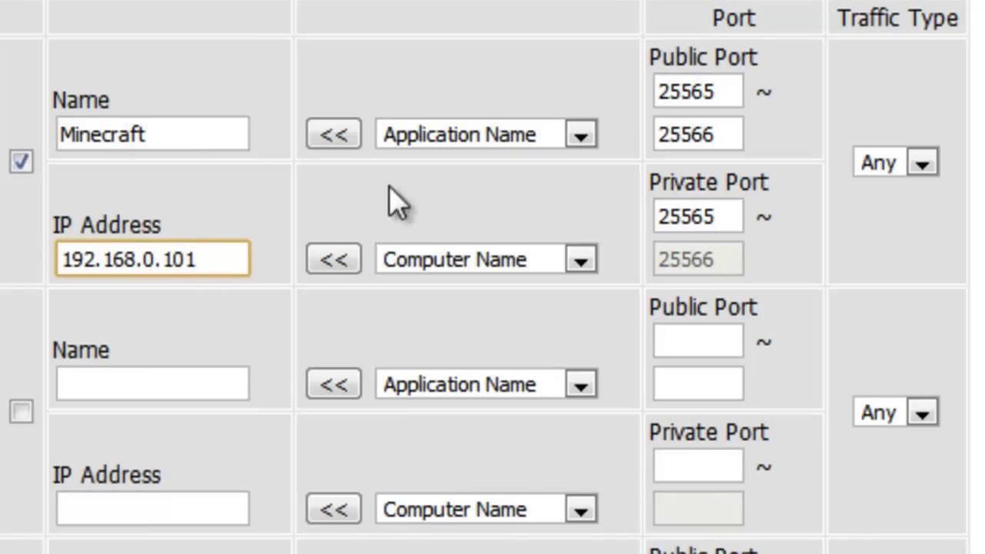
left_click_drag(236, 256, 31, 279)
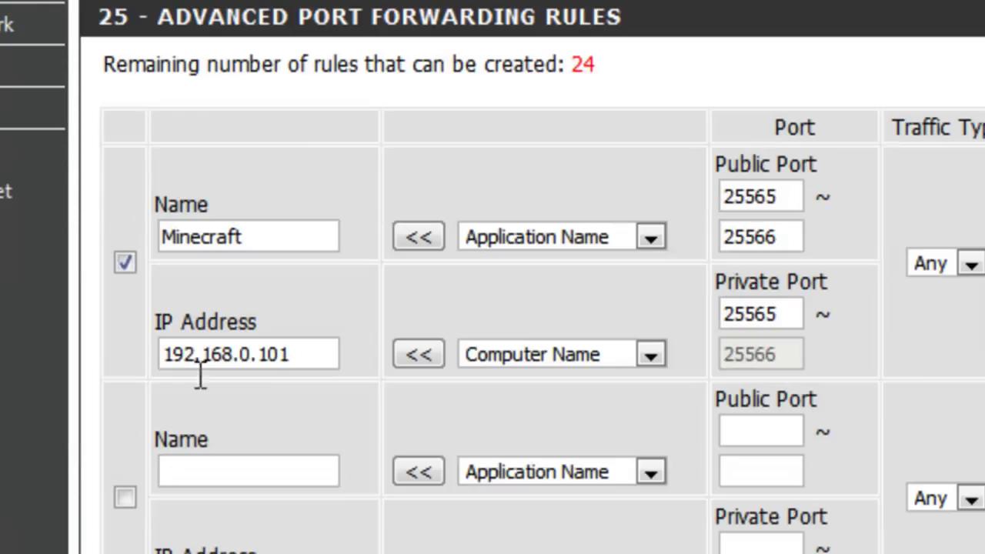
double_click(275, 357)
left_click(321, 356)
left_click_drag(321, 356, 94, 362)
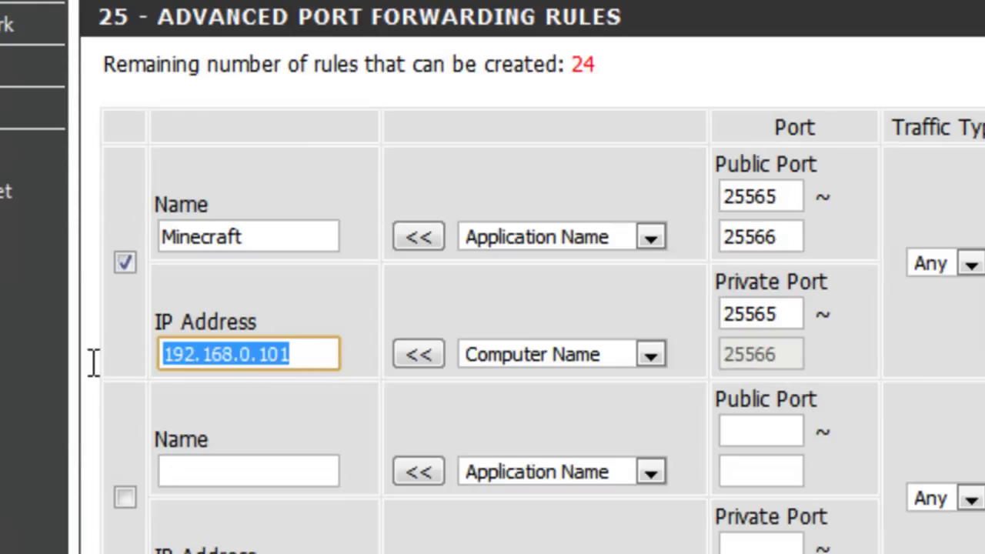
left_click(726, 197)
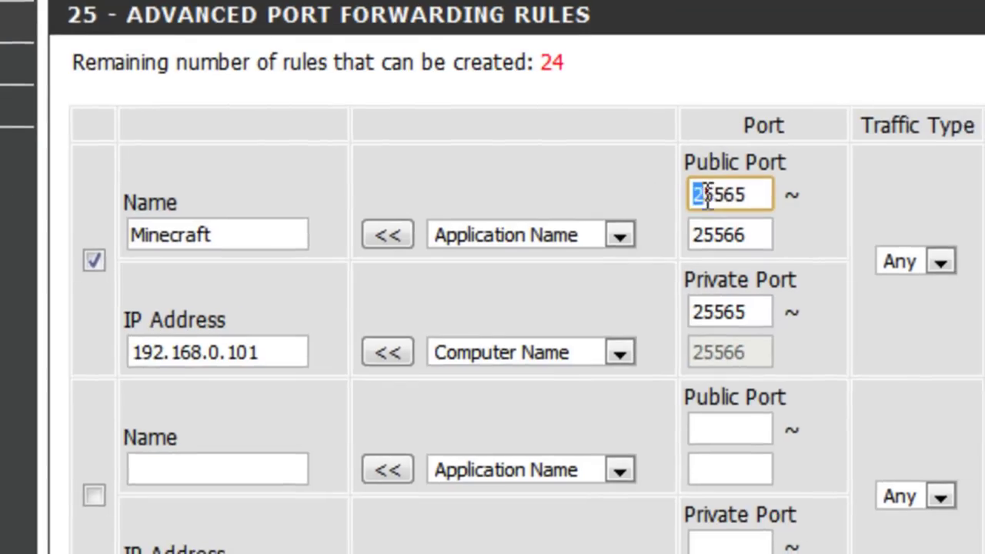
double_click(762, 197)
left_click_drag(643, 231, 689, 231)
left_click(695, 231)
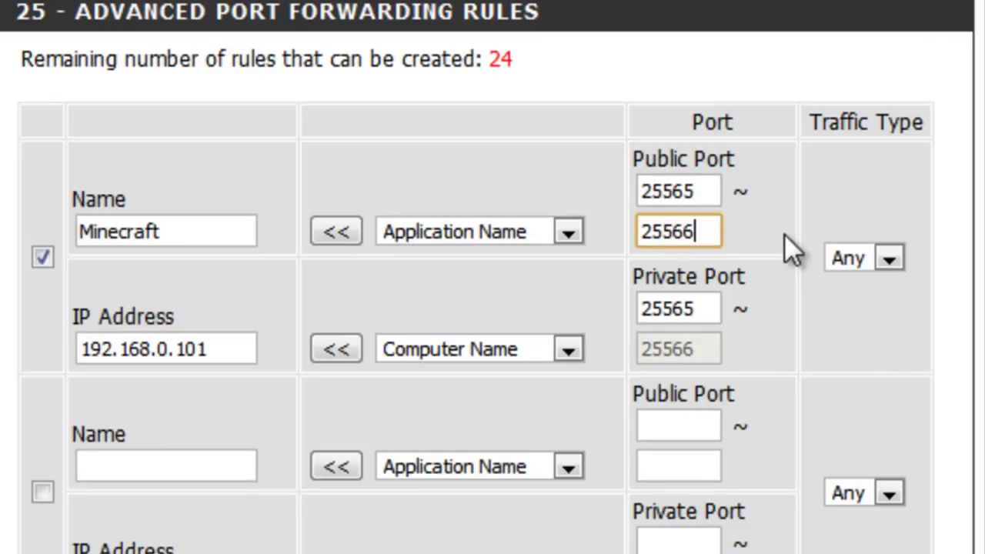
Set the Minecraft rule's traffic type to Any and dismiss the Windows color scheme prompt
left_click(861, 260)
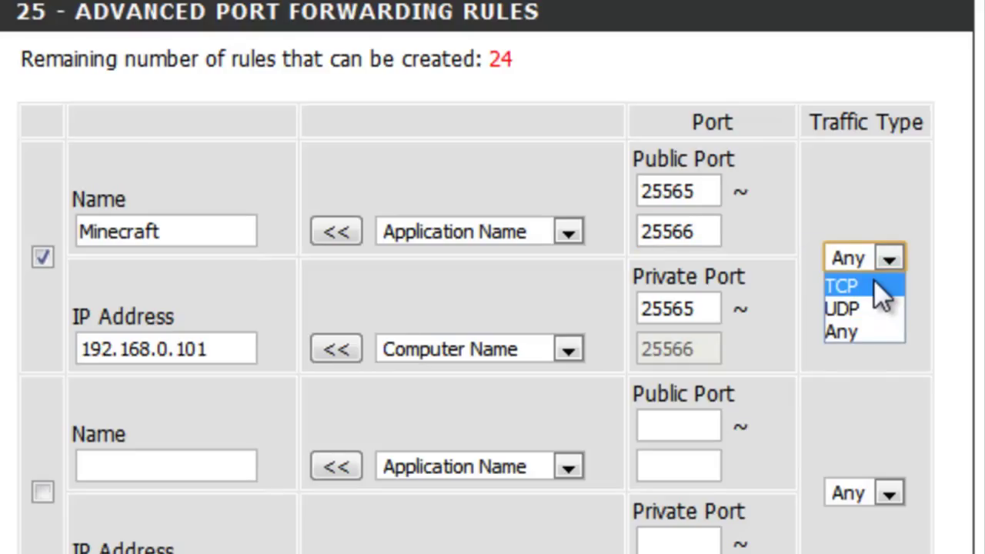
left_click(884, 330)
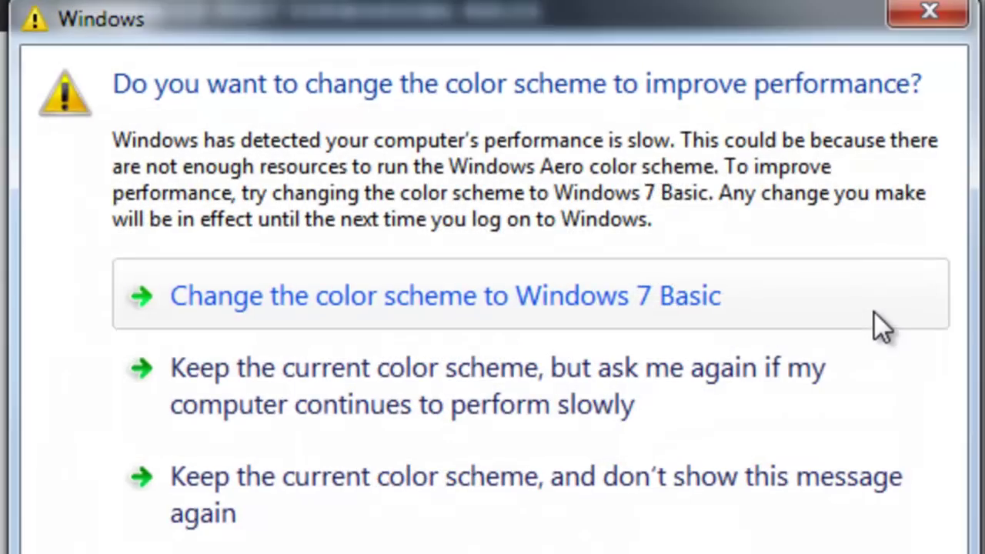
left_click(914, 15)
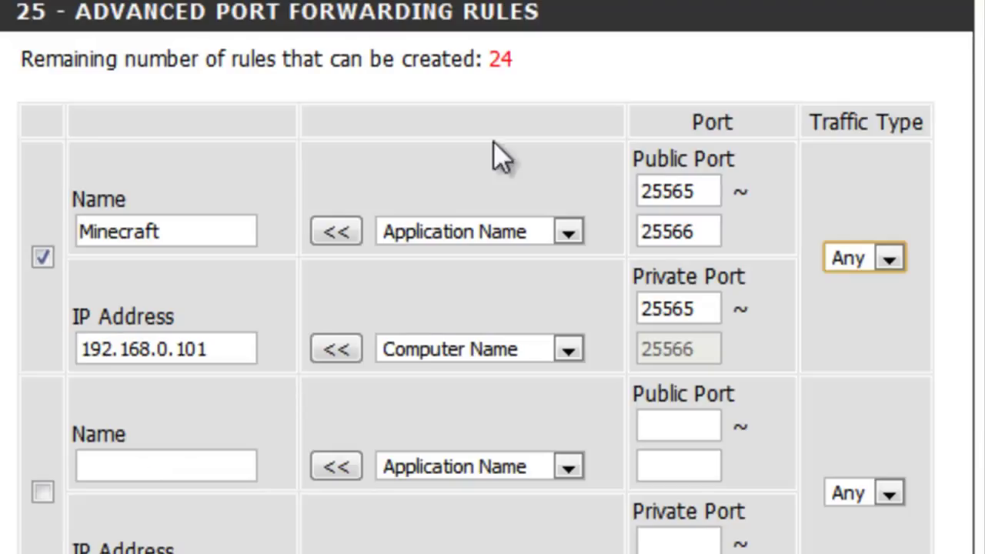
Recheck the IP address and both public port values in the Minecraft forwarding rule
double_click(212, 230)
left_click_drag(211, 350, 17, 350)
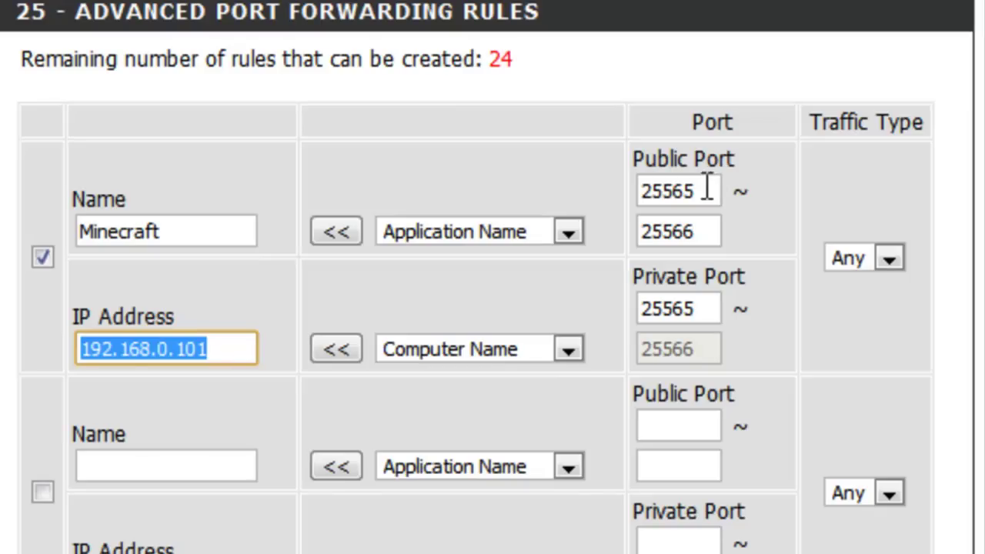
left_click_drag(707, 187, 637, 189)
left_click_drag(715, 228, 630, 237)
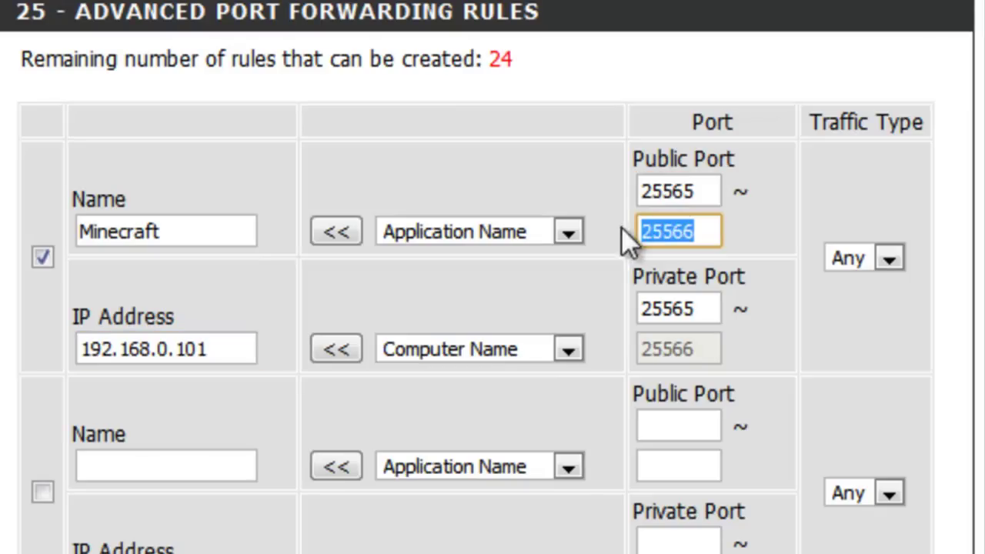
left_click(453, 148)
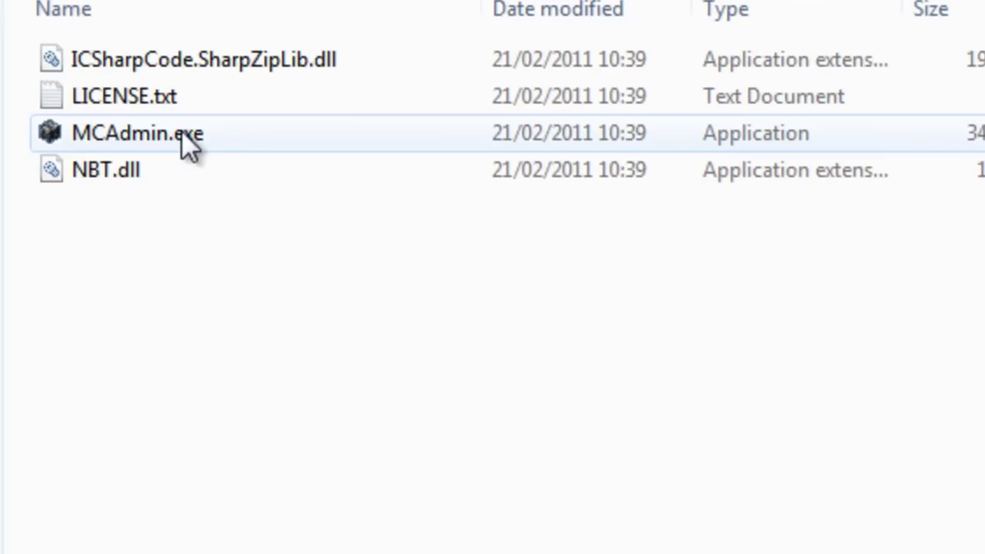
Launch MCAdmin.exe from its folder, allowing it to run and dismissing the donation notice
mouse_move(114, 142)
double_click(183, 135)
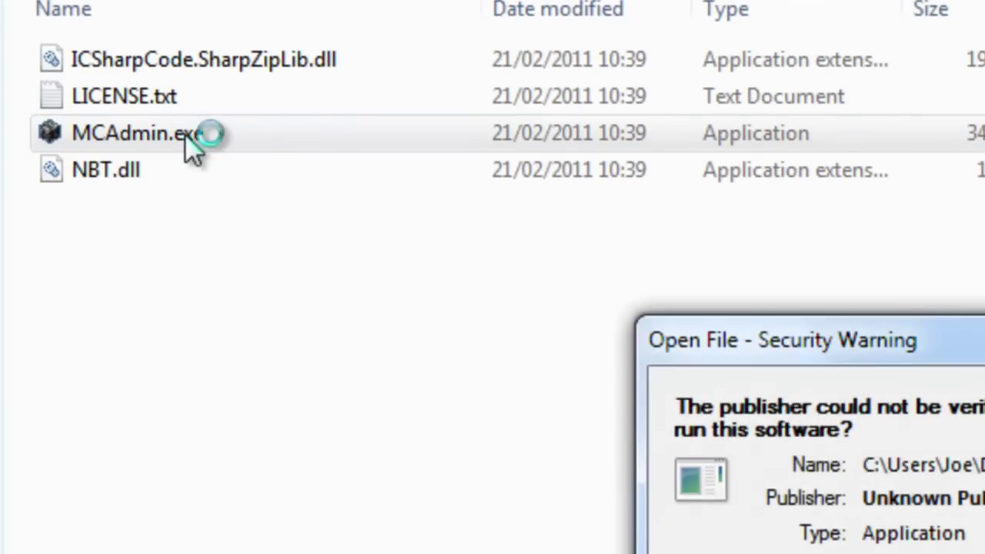
key("Return")
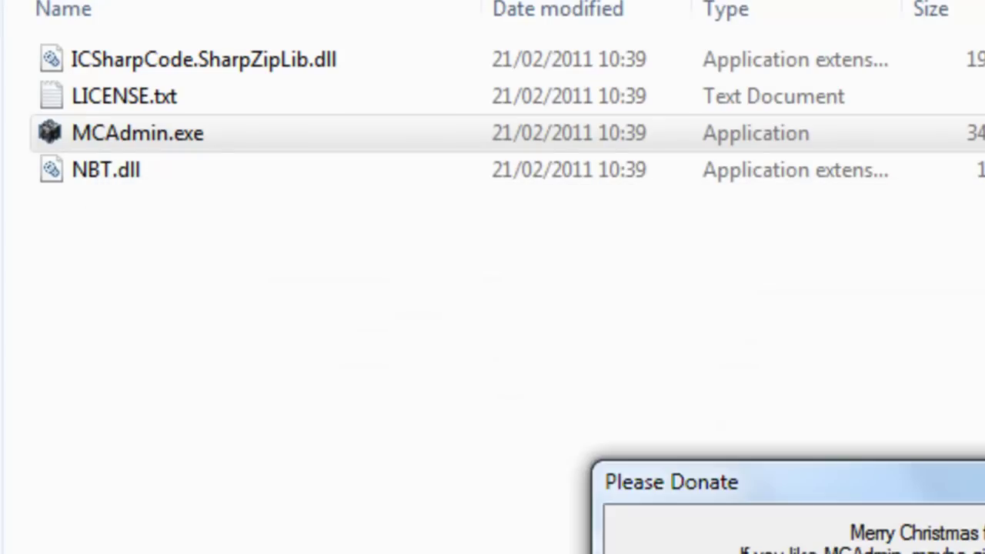
key("Return")
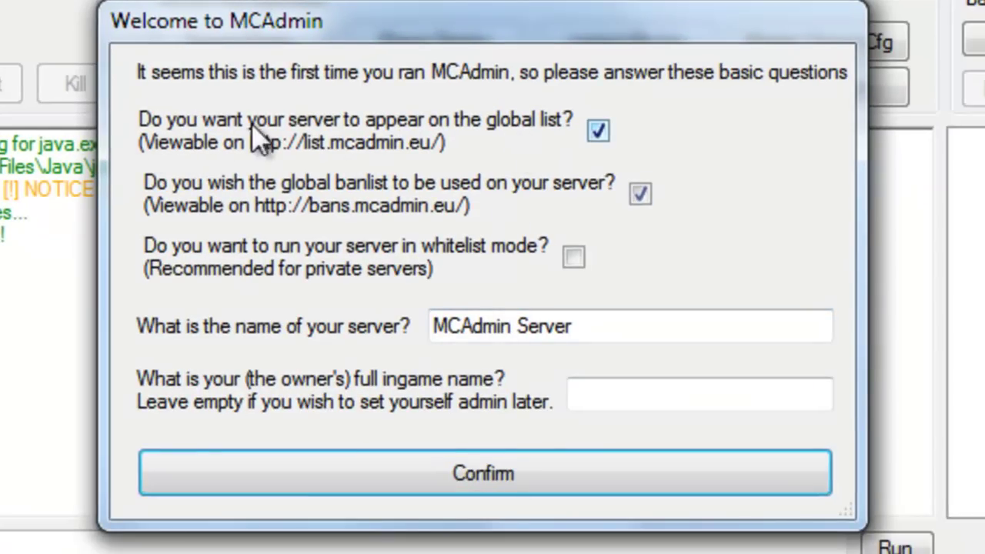
Exclude the server from the global list and name it "Test server" in the first-run questions
left_click(608, 137)
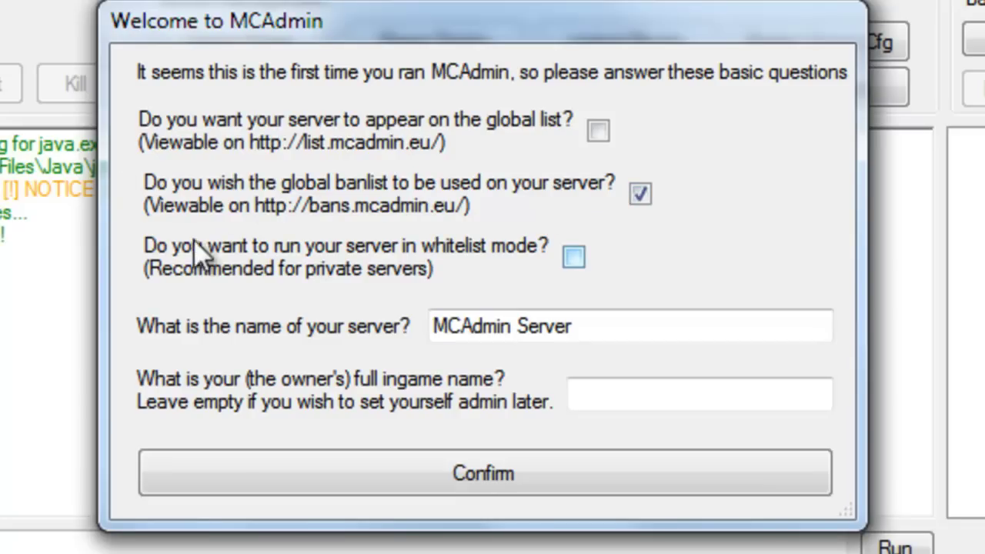
left_click(617, 326)
left_click_drag(618, 325, 323, 331)
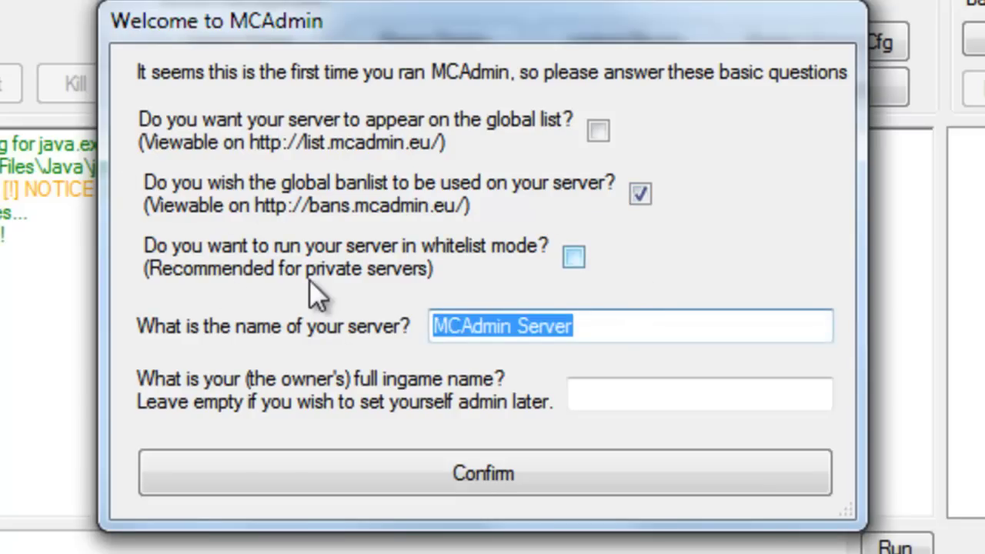
type("Test server")
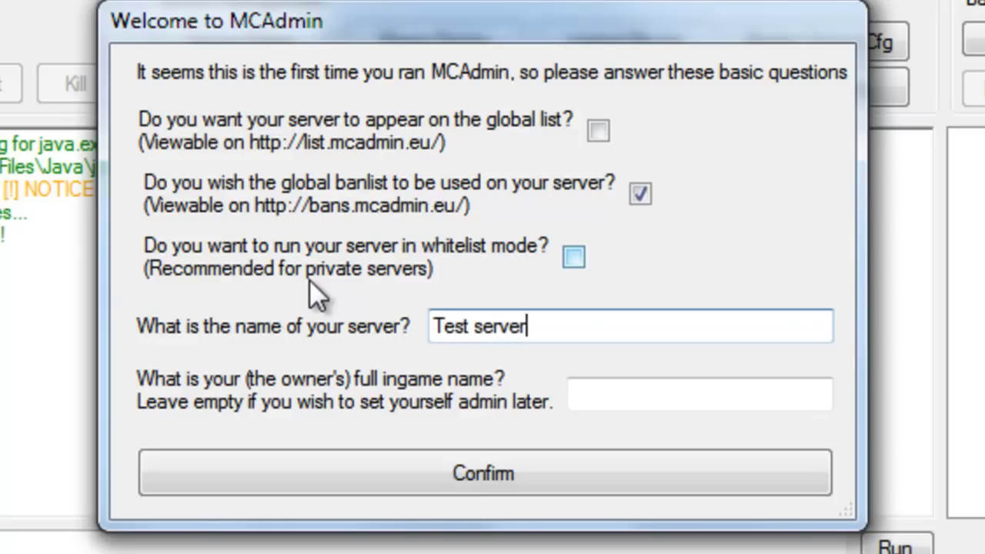
Enter the owner's in-game name and confirm the first-run setup
left_click(604, 397)
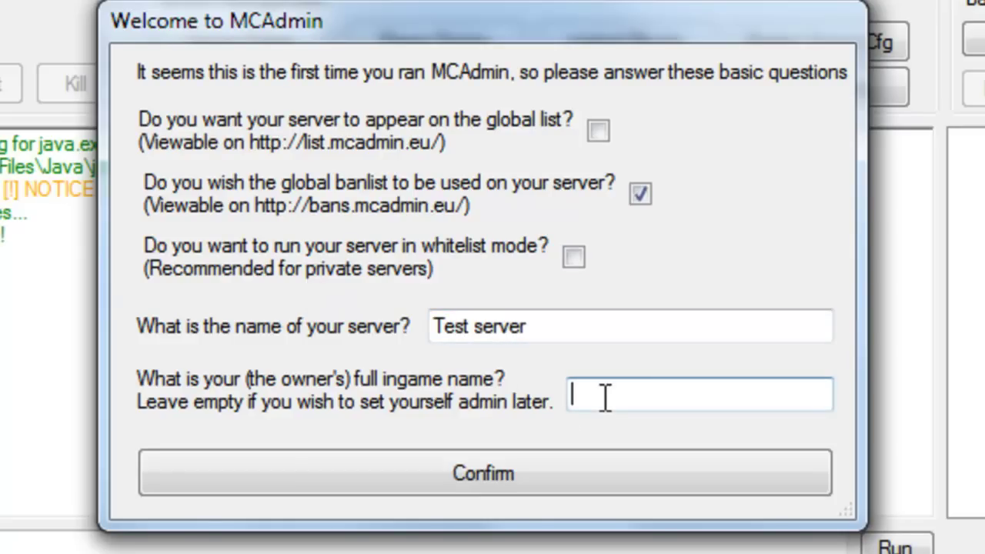
type("iMysticys")
key("BackSpace")
key("BackSpace")
type("us")
left_click(538, 454)
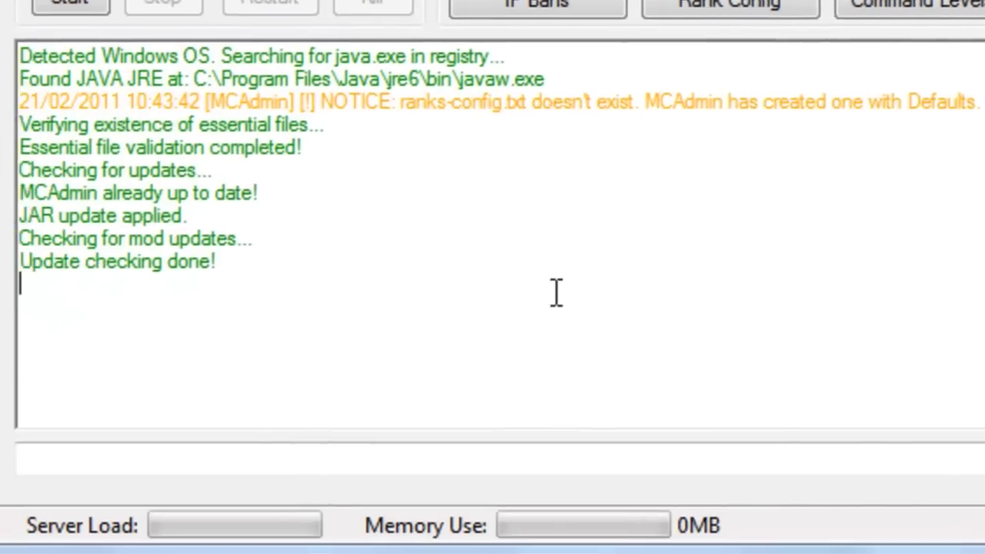
key("ctrl+a")
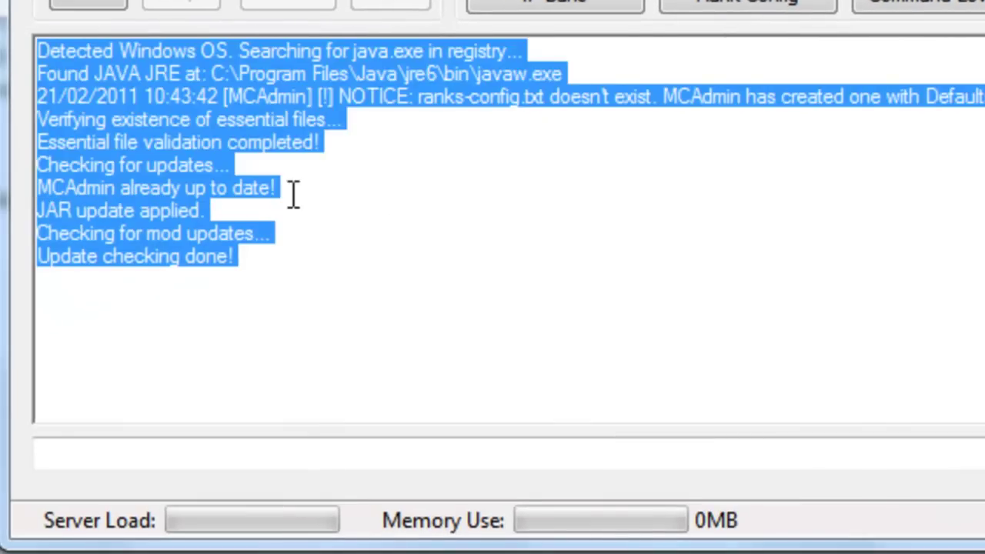
left_click(167, 353)
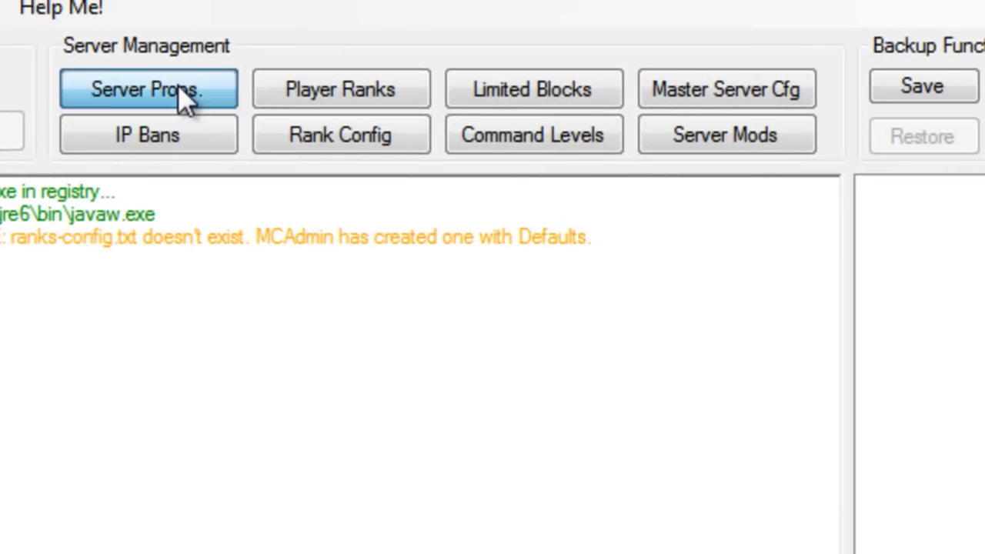
Auto-detect the server's IP address in the server properties and accept the detection message
left_click(184, 97)
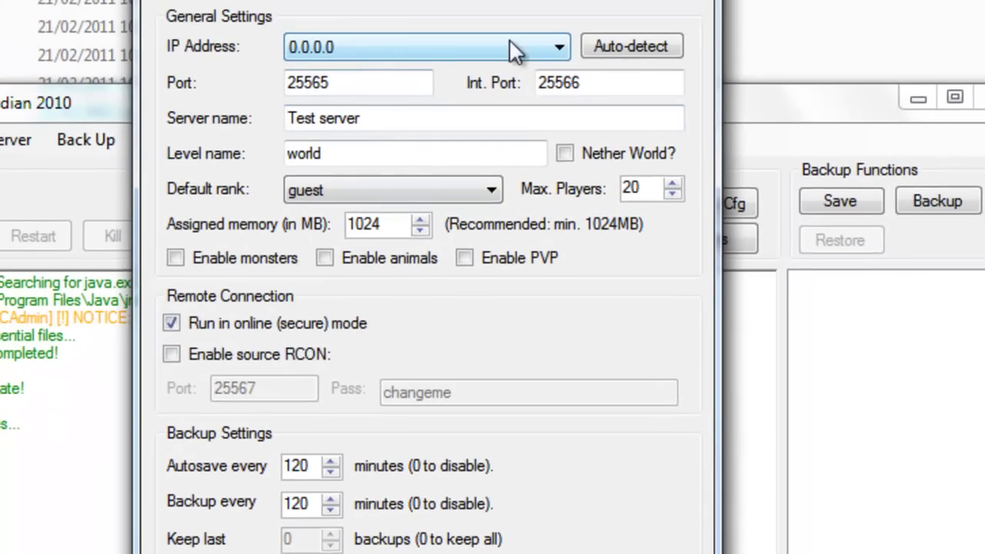
left_click(620, 43)
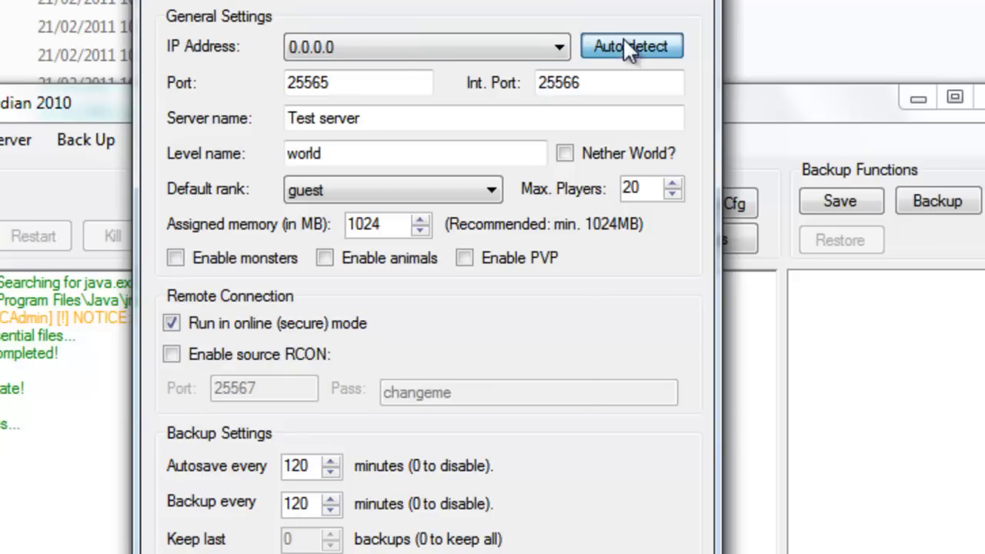
left_click(486, 483)
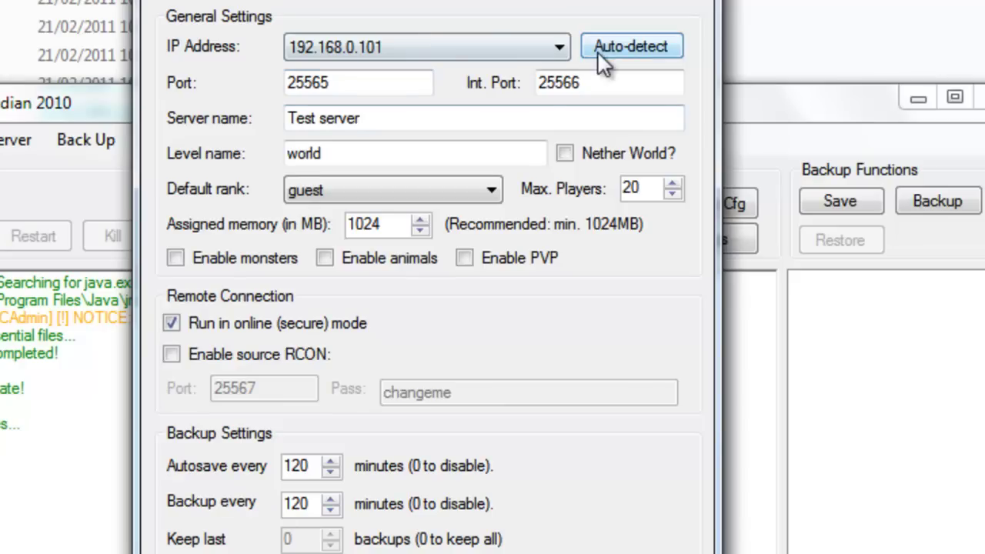
Set the maximum players to 10, enable monsters, animals and PVP, and save the server properties
double_click(298, 153)
left_click(414, 155)
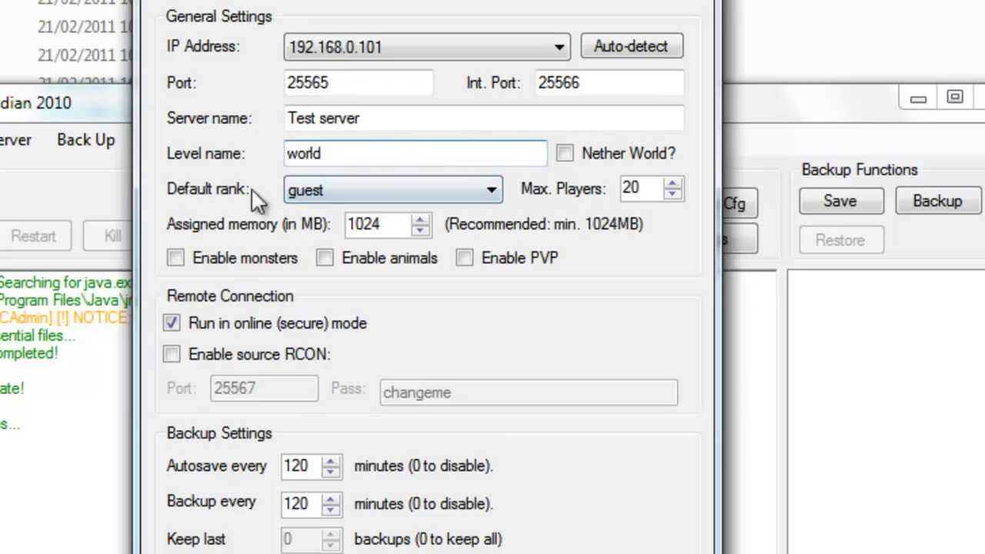
double_click(636, 190)
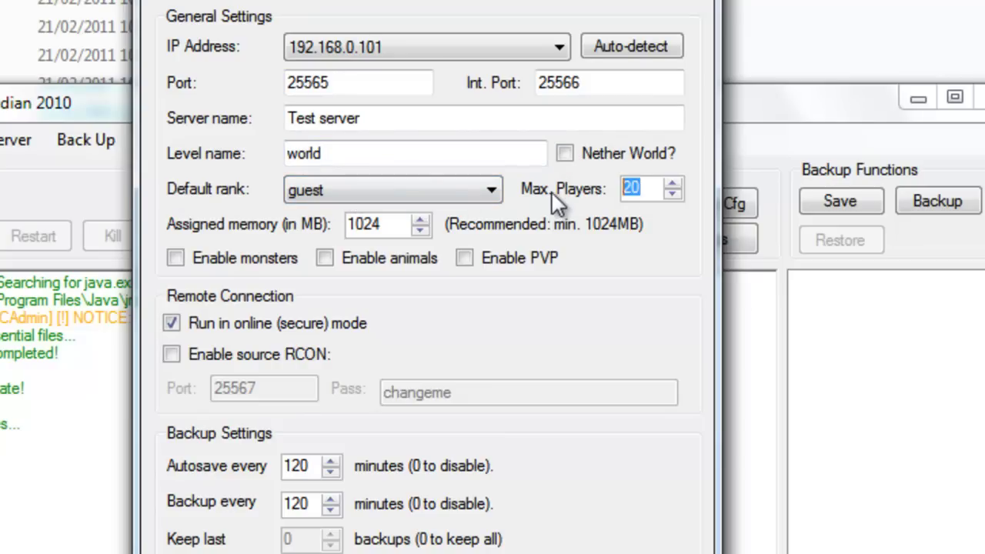
type("10")
left_click(324, 258)
left_click(175, 259)
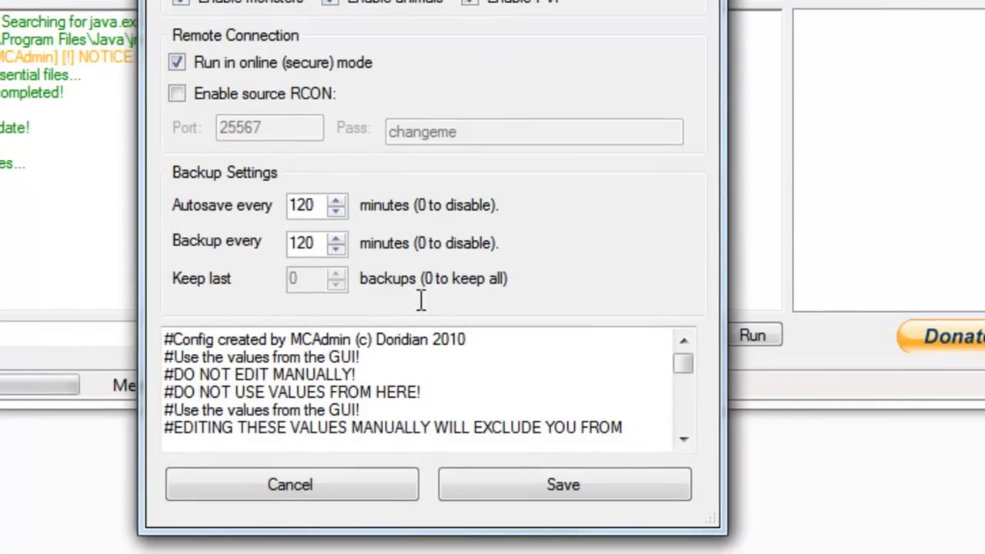
left_click(529, 499)
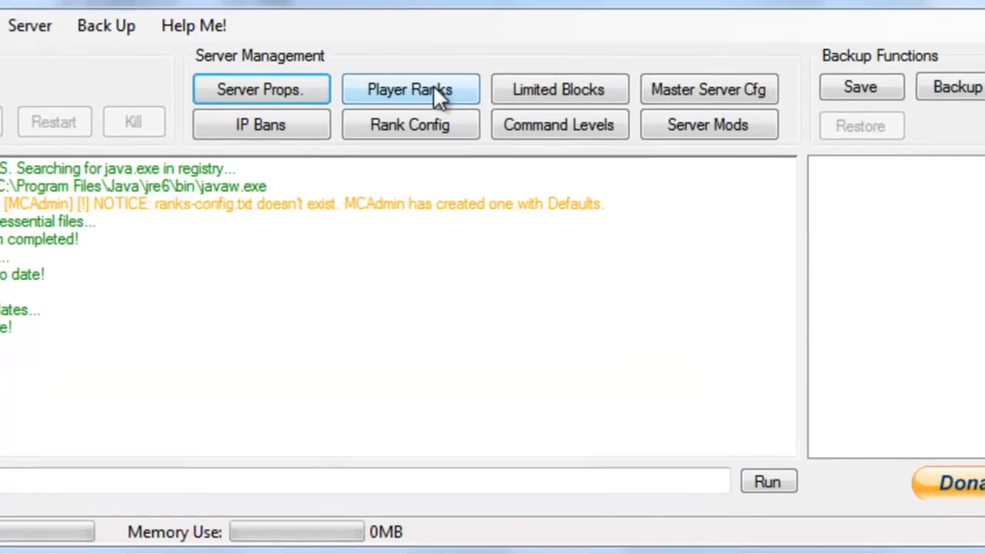
Add another player's in-game name with the op rank to the player ranks and save the list
left_click(439, 64)
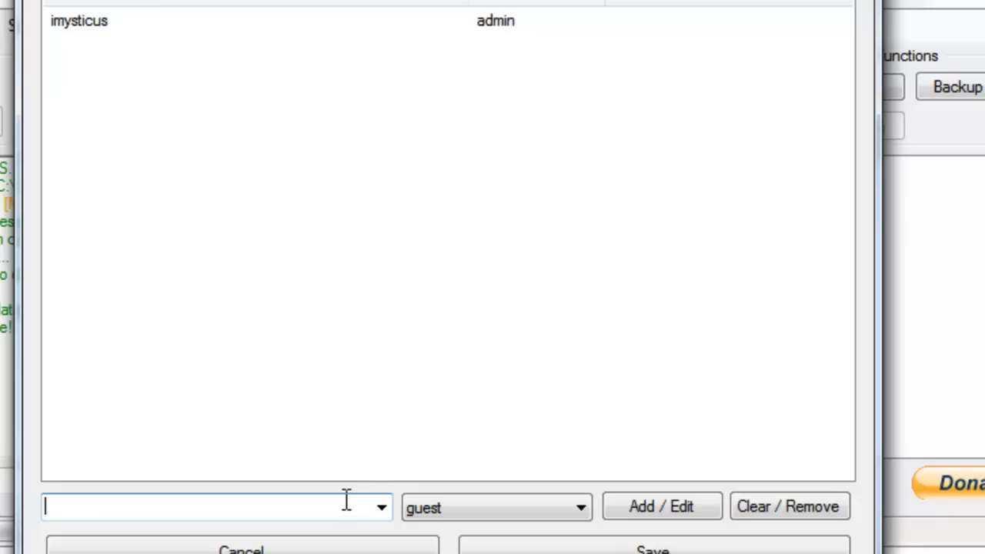
type("umm")
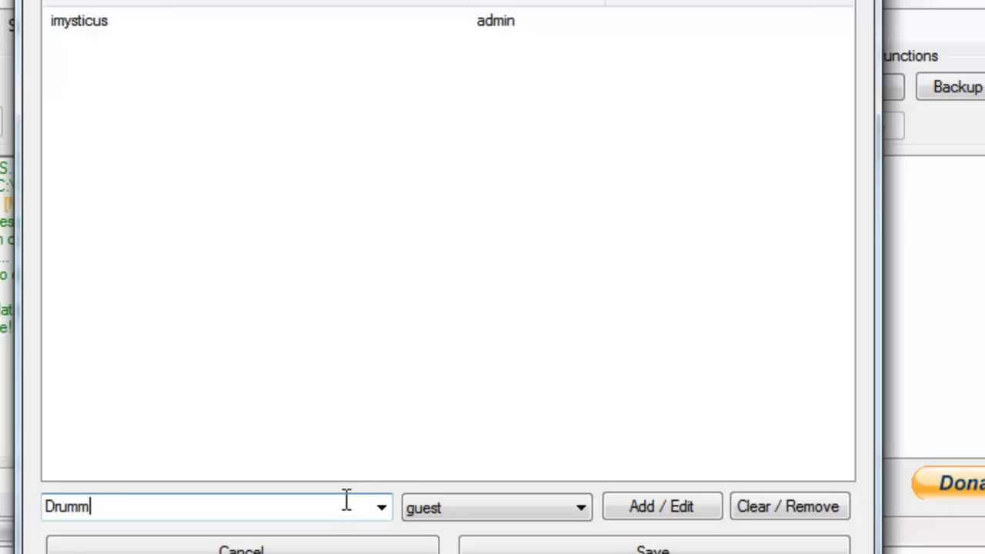
type("ersock")
double_click(346, 500)
type("EHJC")
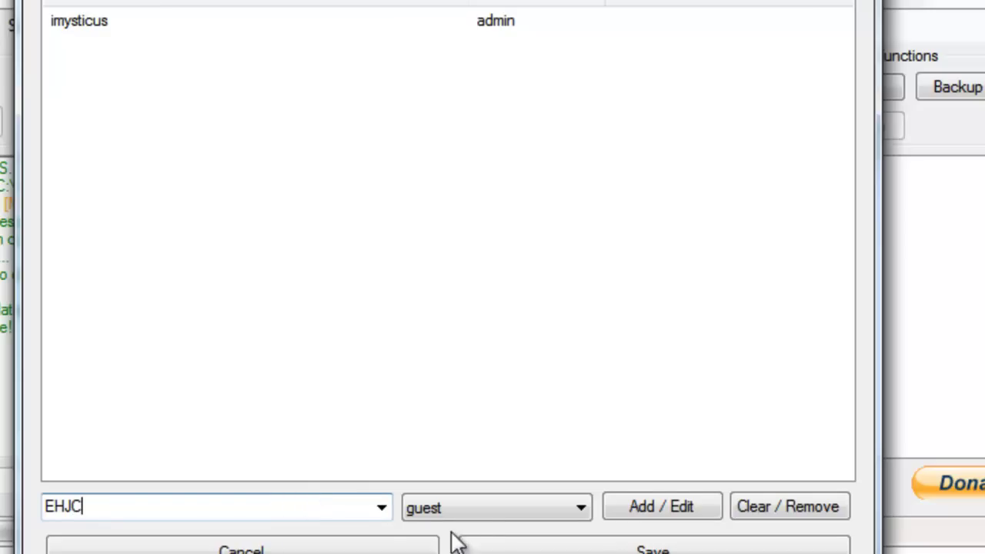
left_click(475, 514)
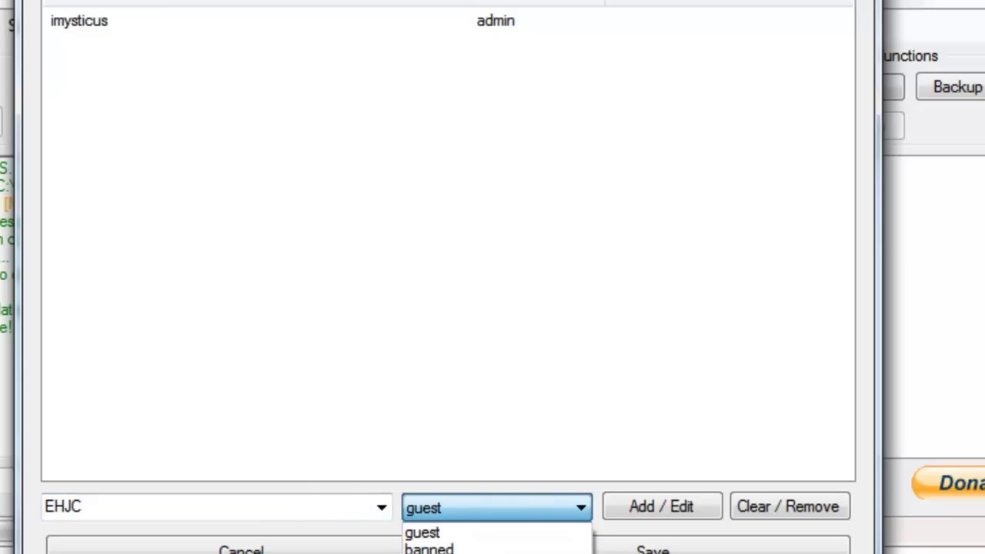
left_click(446, 553)
left_click(634, 497)
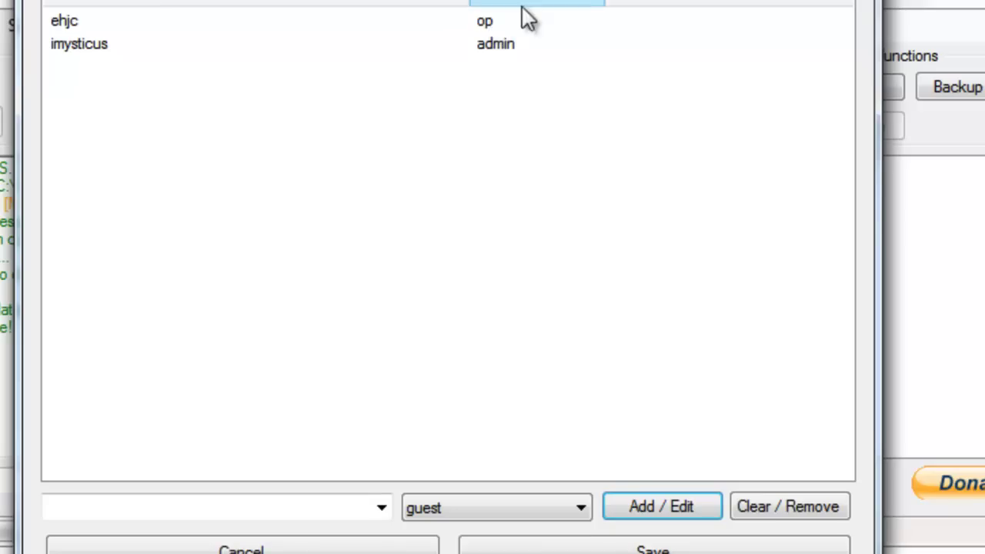
left_click(508, 548)
Look through the limited blocks list and the rank configuration without changing them
left_click(564, 90)
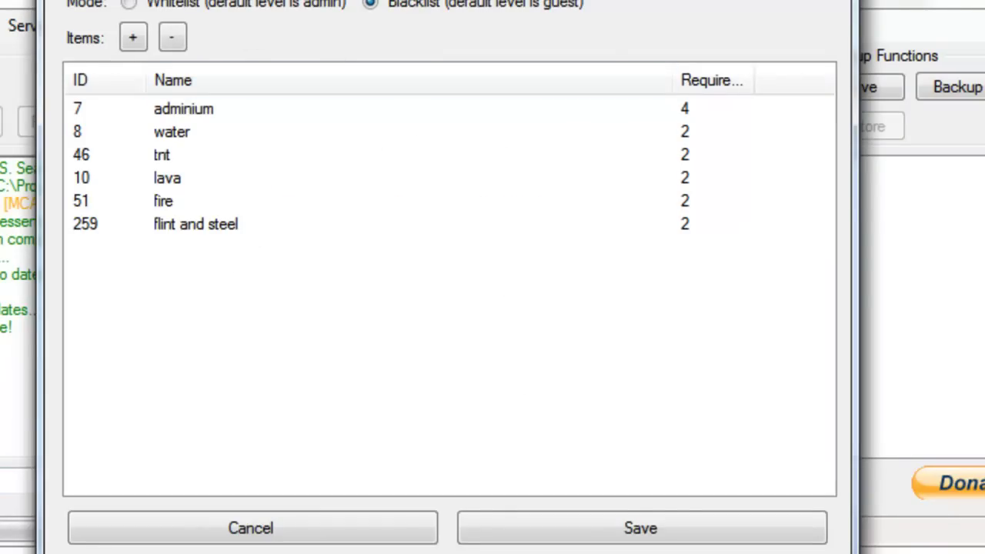
key("Escape")
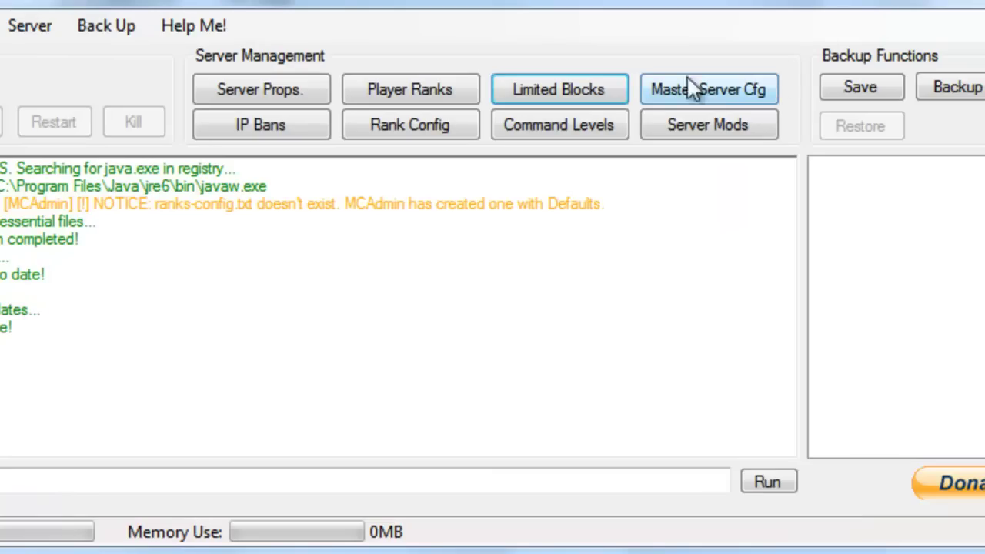
left_click(386, 127)
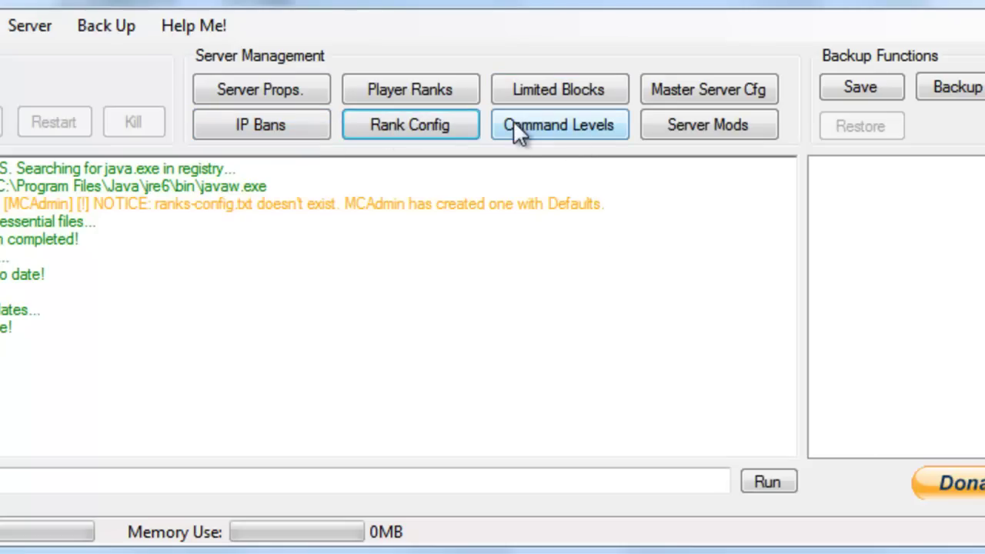
Switch to the server's folder in Windows Explorer and open its messages folder
left_click(415, 338)
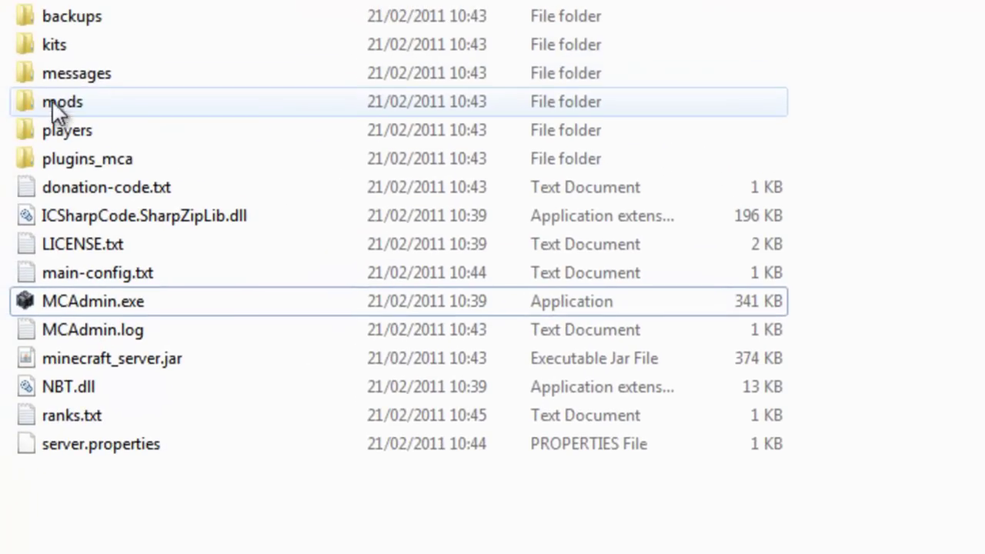
double_click(68, 73)
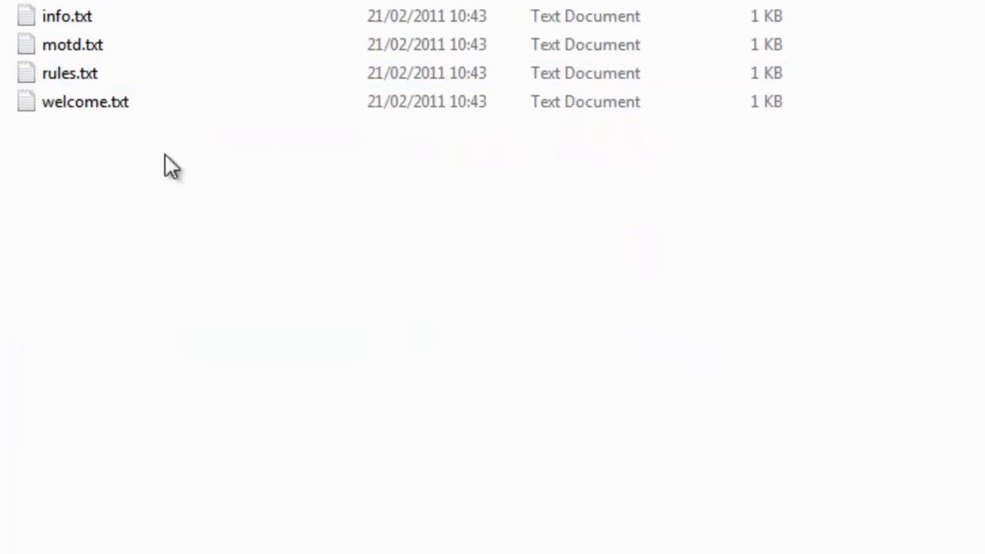
left_click_drag(244, 270, 31, 4)
left_click(209, 202)
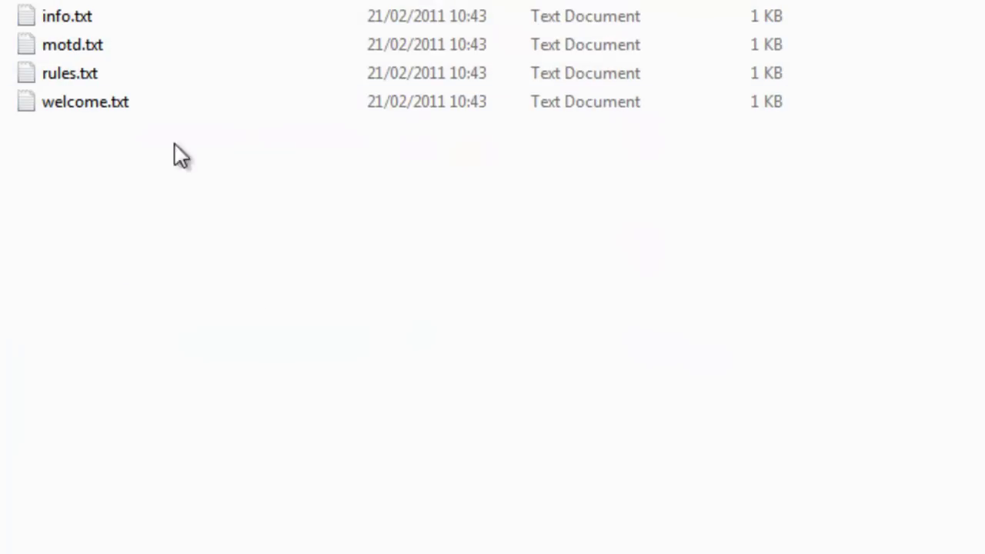
Open info.txt and highlight the line describing the text for the !info command
double_click(88, 11)
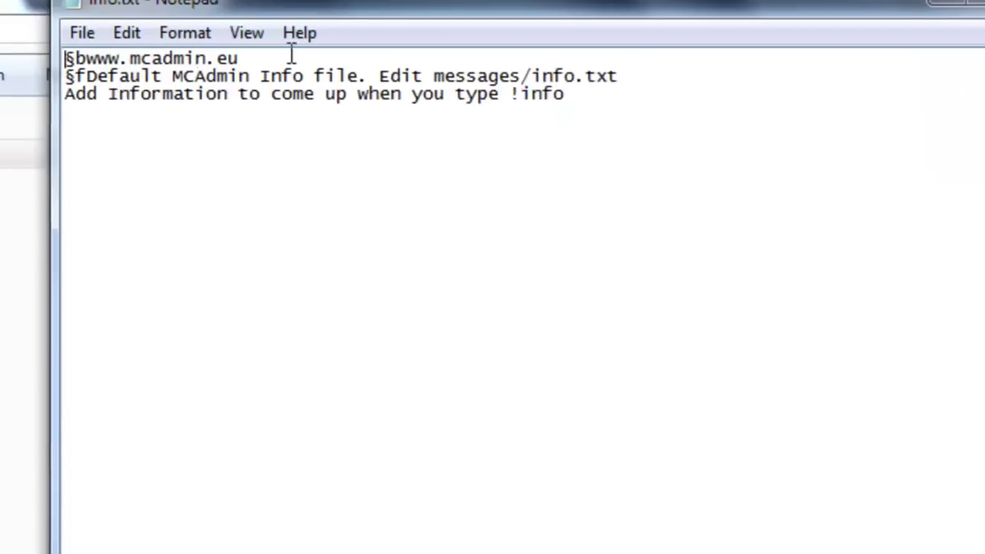
left_click(636, 142)
key("shift+Home")
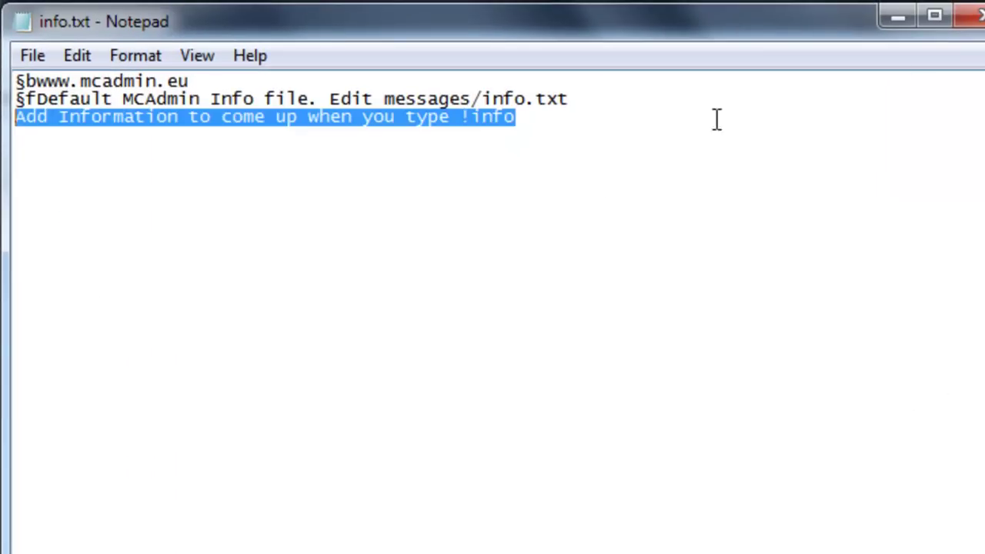
Replace the default text in motd.txt with "MOTD! :D", then save and close the file
double_click(77, 203)
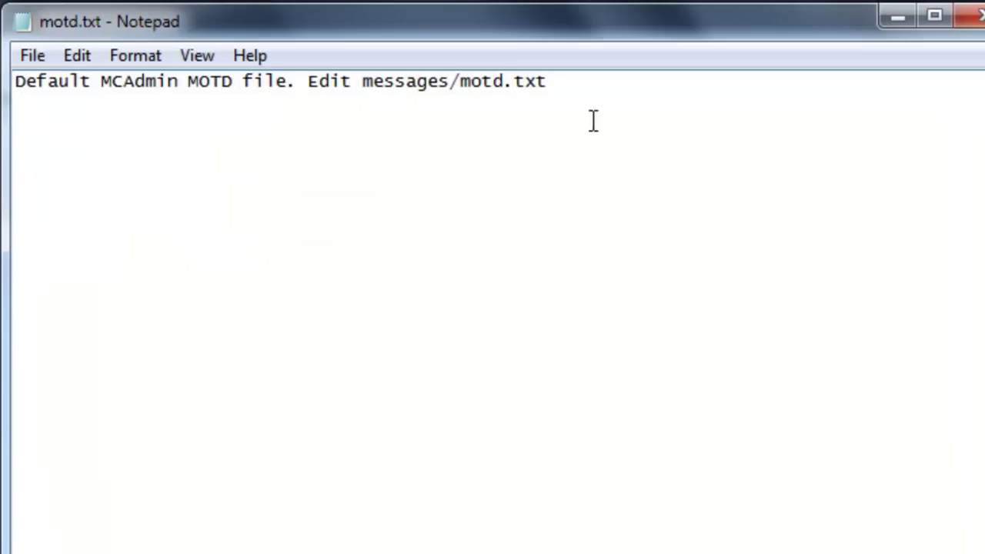
left_click(593, 121)
key("shift+Home")
type("MOT")
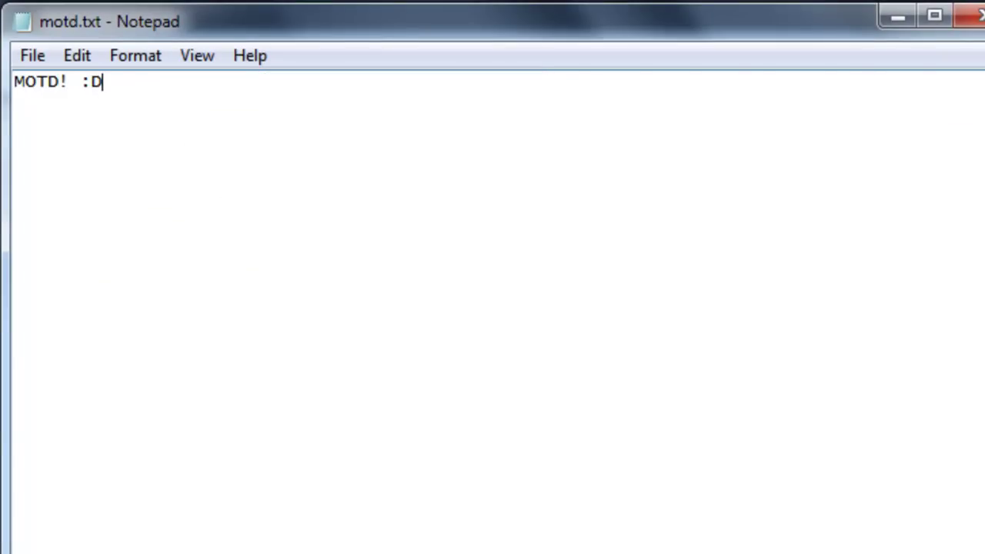
left_click(971, 15)
Replace the default text in welcome.txt with "Welcome msg.", then save and close the file
left_click(231, 233)
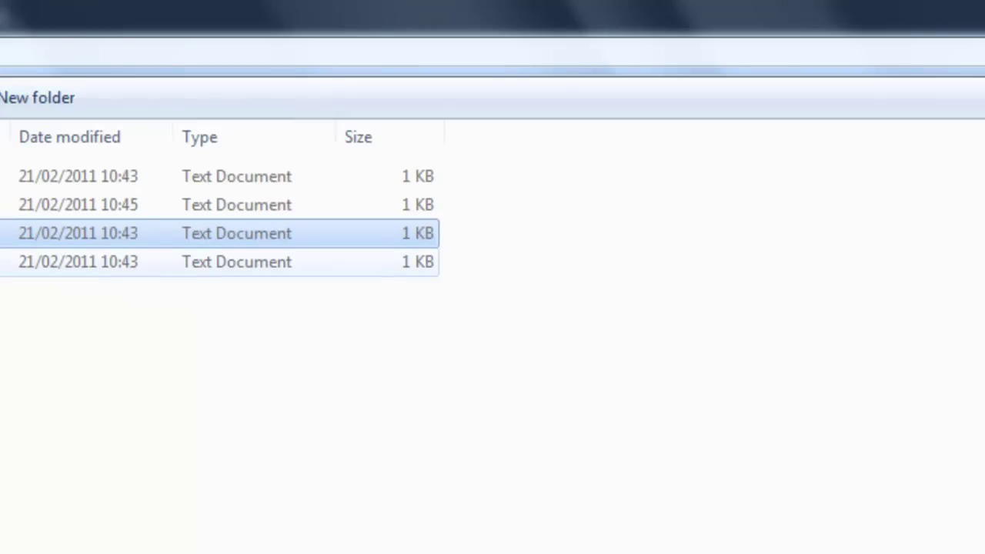
key("Return")
left_click_drag(612, 81, 16, 81)
left_click(612, 81)
key("shift+Home")
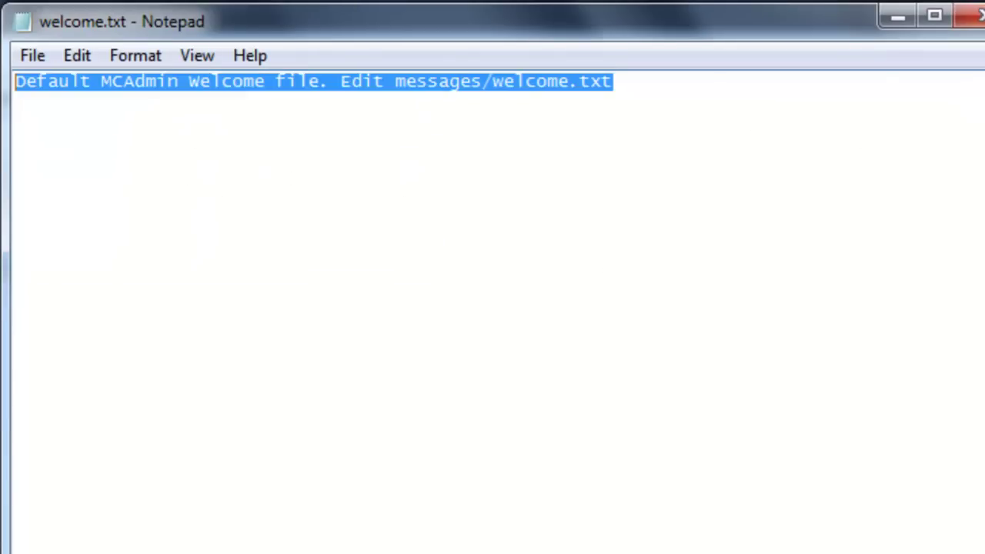
type("wle")
key("BackSpace")
key("BackSpace")
type("elcome msg.")
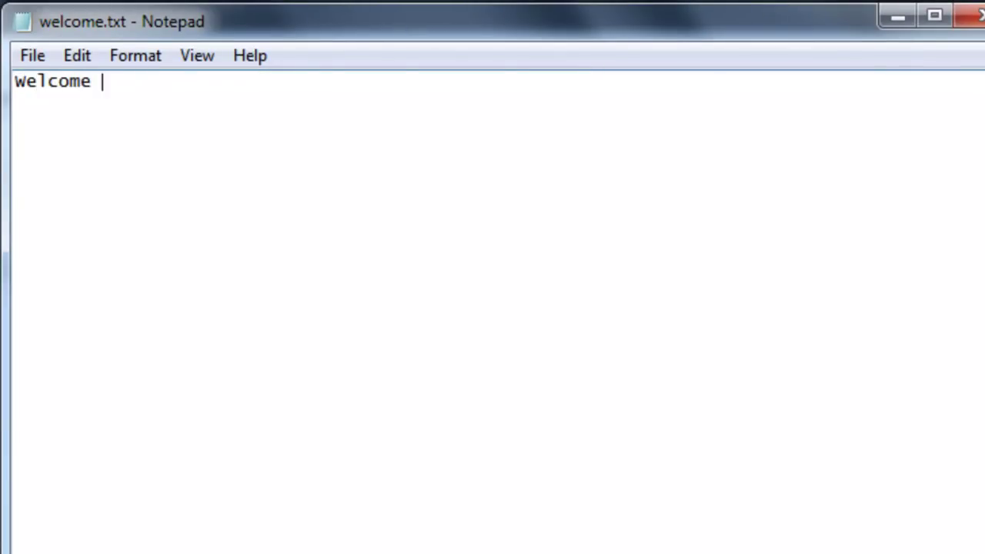
left_click(971, 15)
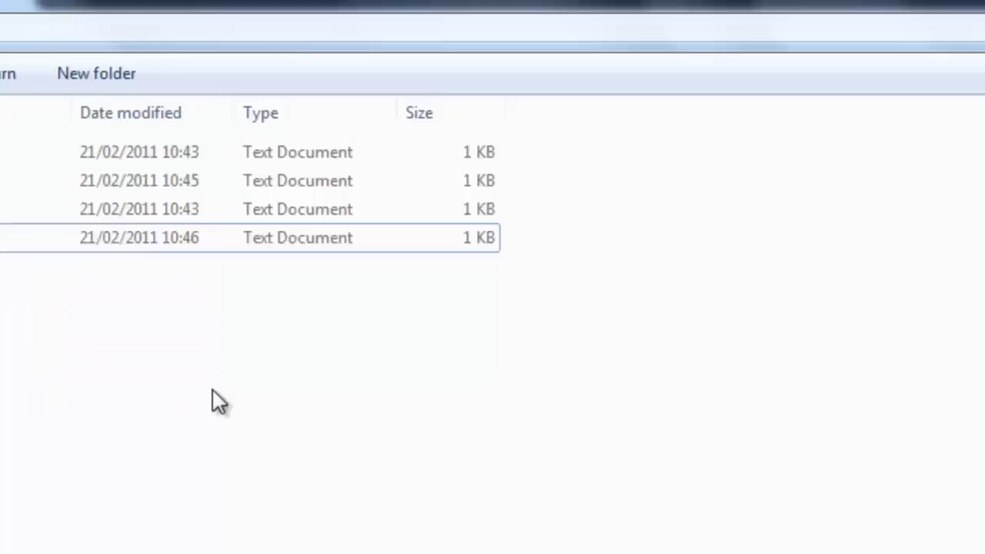
Leave the messages folder, switch back to MCAdmin and start the server
key("BackSpace")
left_click(759, 541)
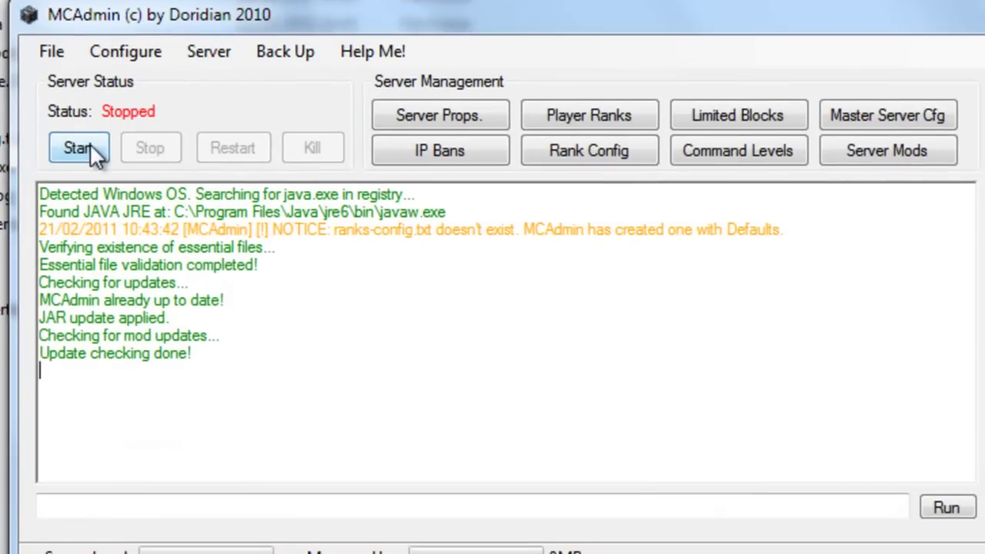
left_click(80, 149)
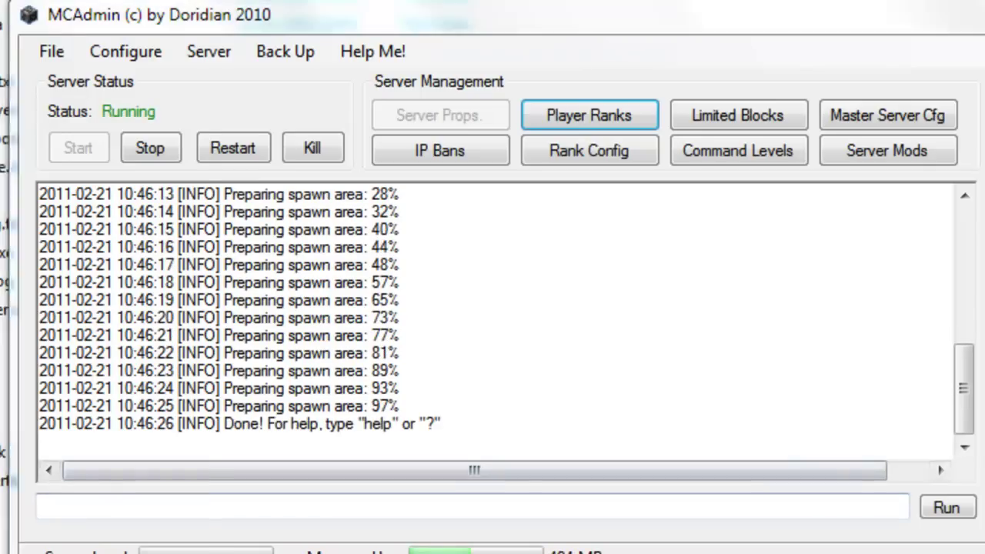
Launch Minecraft.exe, allow it to run and log in with the remembered account credentials
key("super")
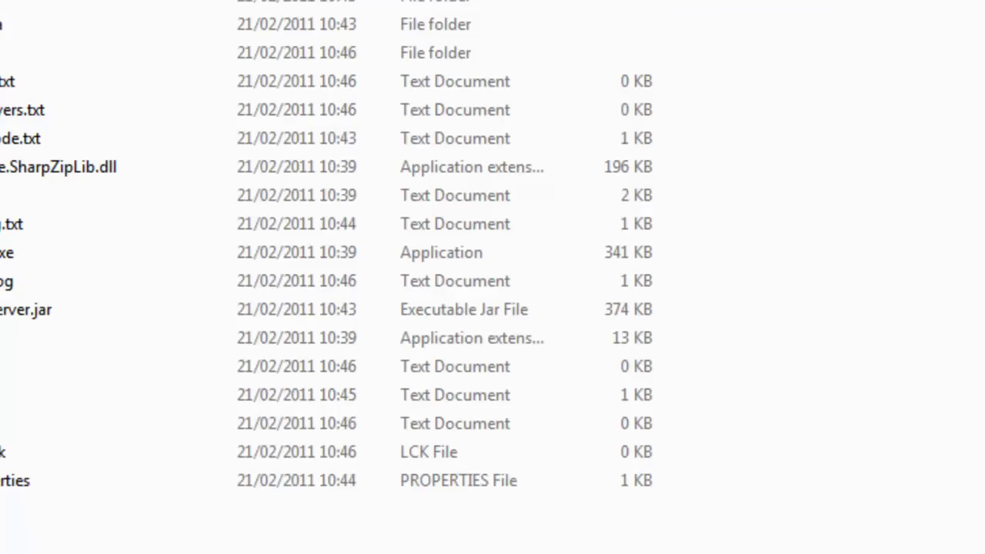
key("super")
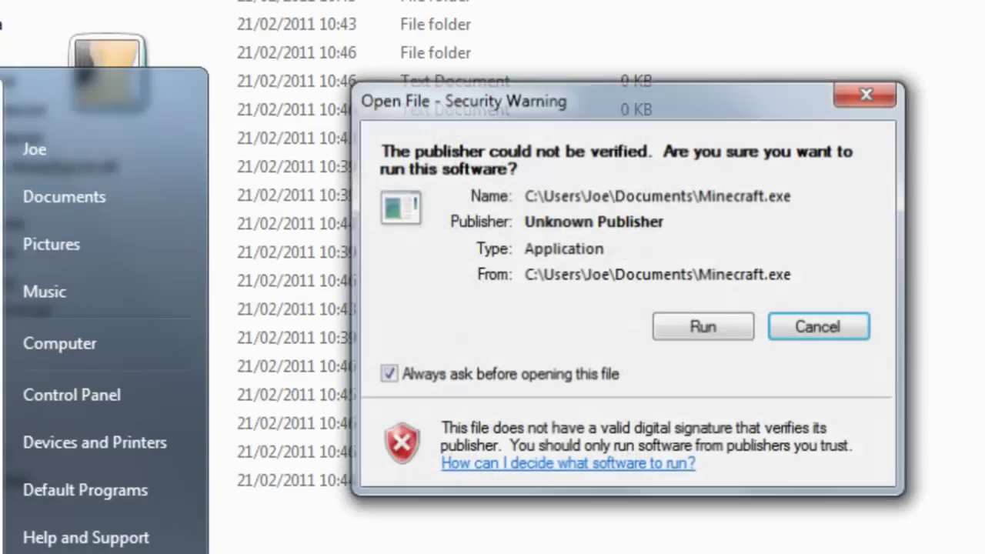
left_click(703, 325)
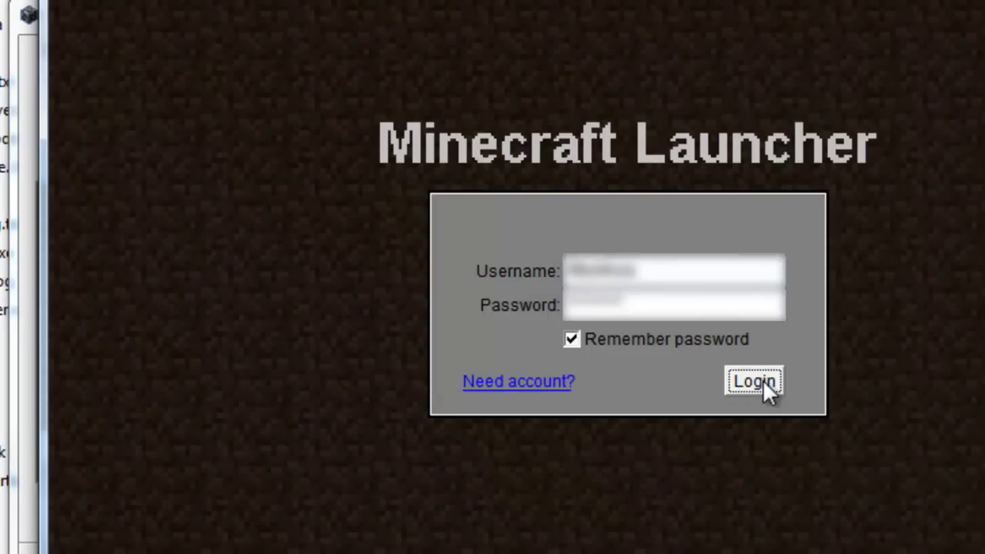
left_click(760, 380)
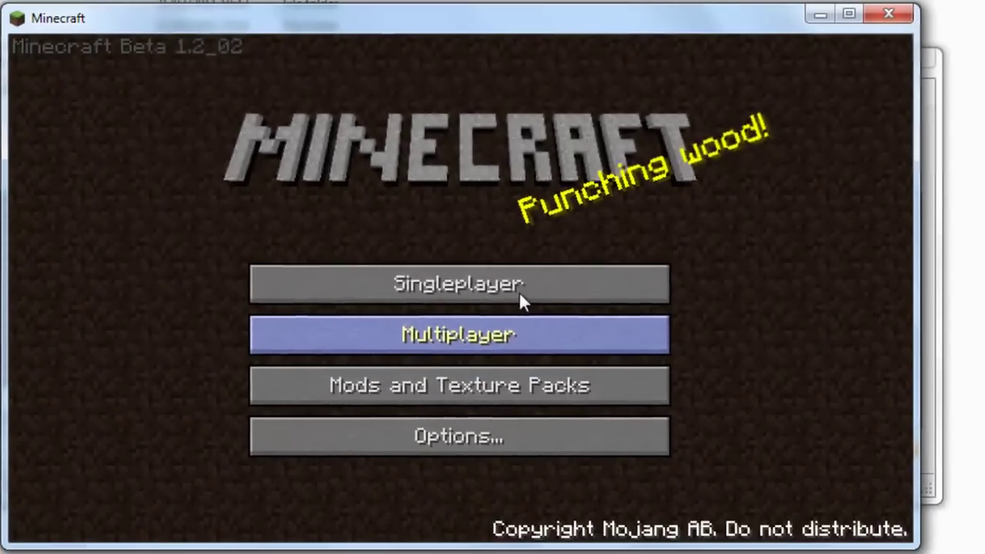
Open Multiplayer, replace the saved server address with the local address 192.168.0.101 and the server port, and connect to the server
left_click(629, 363)
key("BackSpace")
key("BackSpace")
key("BackSpace")
key("BackSpace")
key("BackSpace")
key("BackSpace")
key("BackSpace")
key("BackSpace")
key("BackSpace")
key("BackSpace")
key("BackSpace")
key("BackSpace")
key("BackSpace")
key("BackSpace")
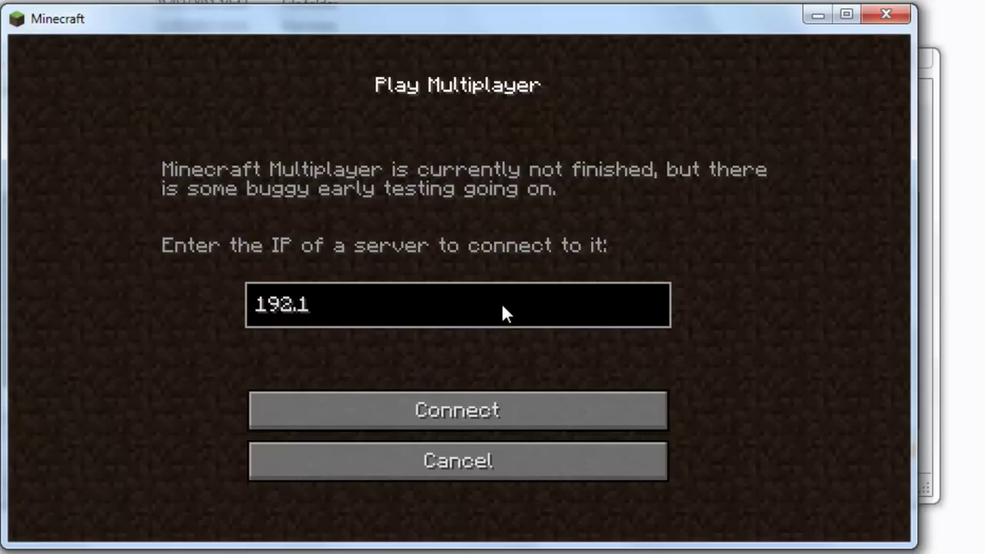
type("168.0.10")
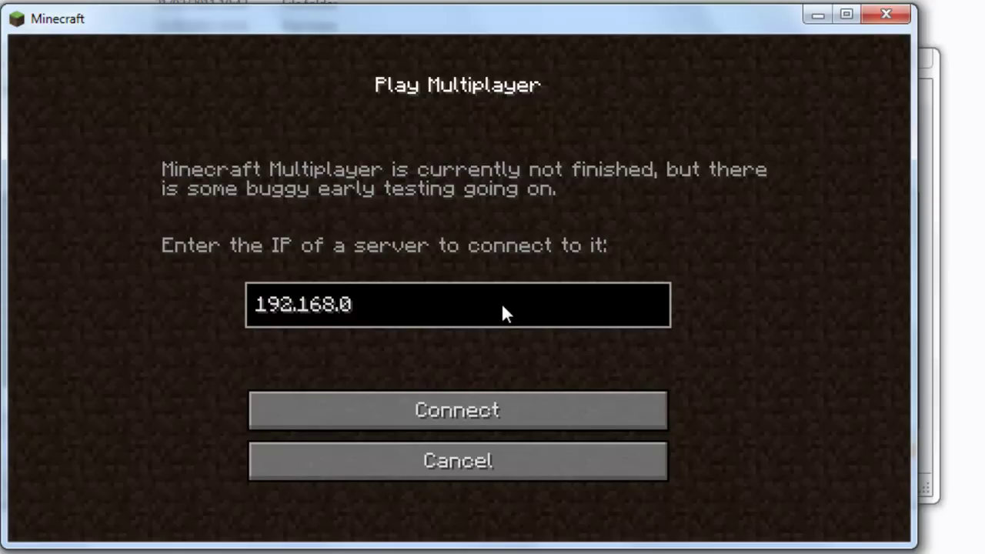
type("1:")
left_click(466, 409)
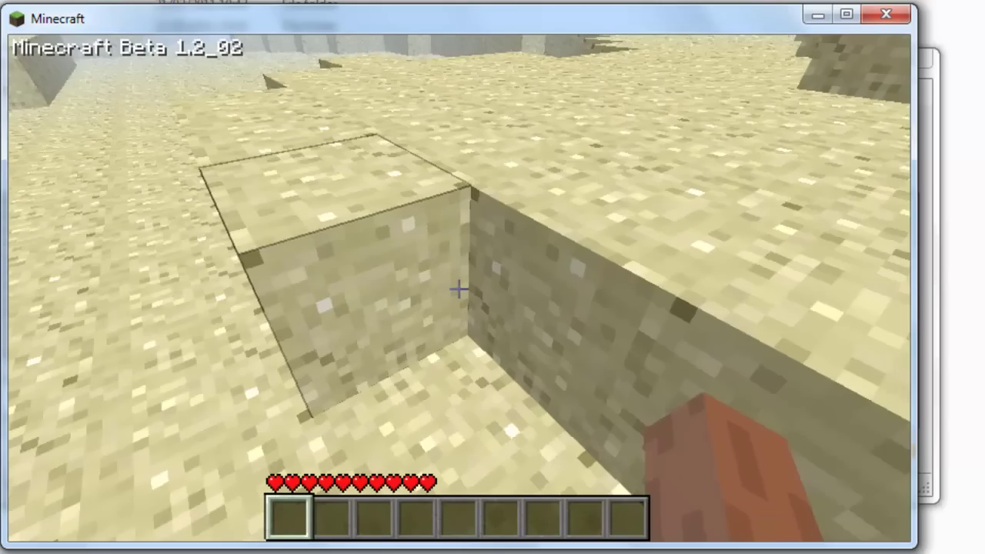
Walk forward briefly in the server world, then disconnect and return to the title screen
key("w")
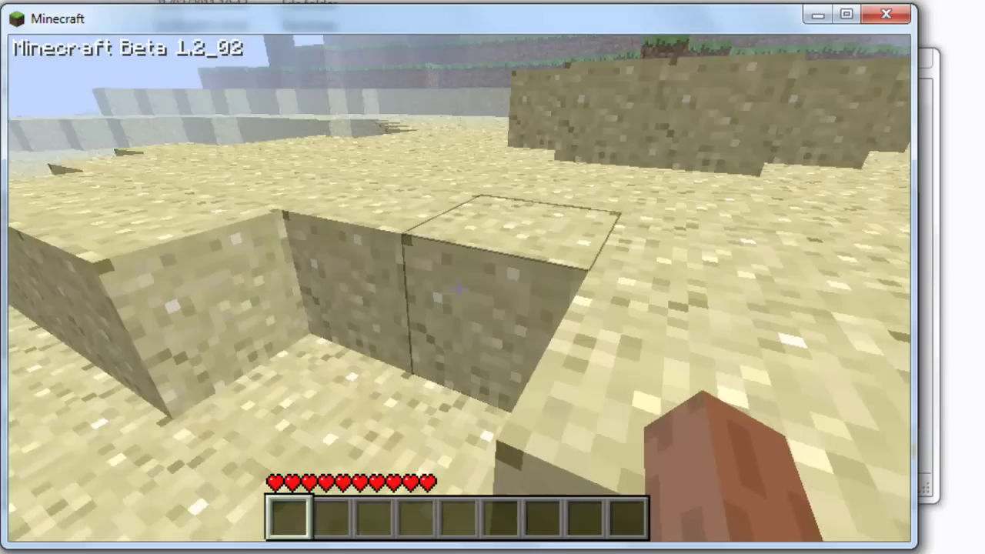
key("Escape")
left_click(450, 287)
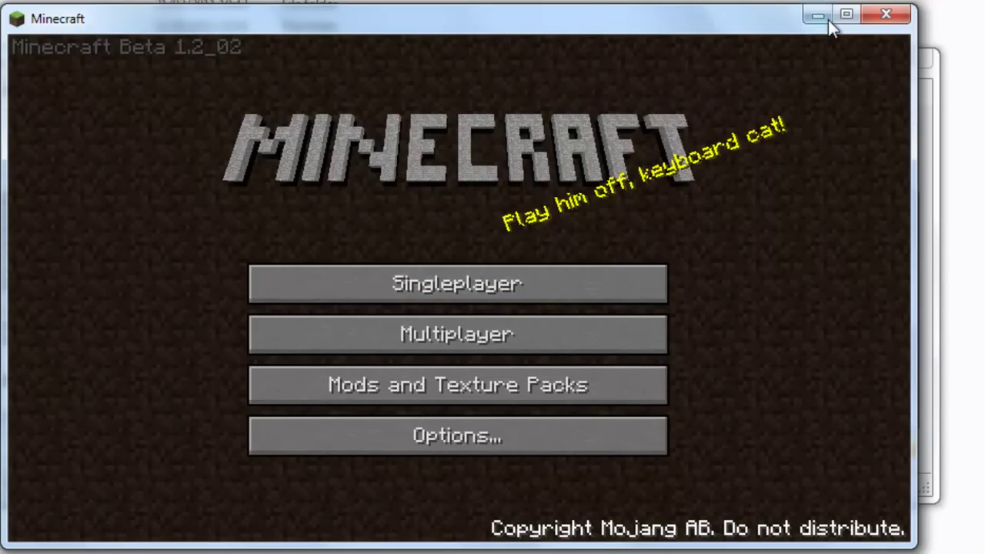
Minimise Minecraft, search for "ipchicken" in a new Chrome tab and open the IP Chicken site to look up the public IP address
left_click(823, 17)
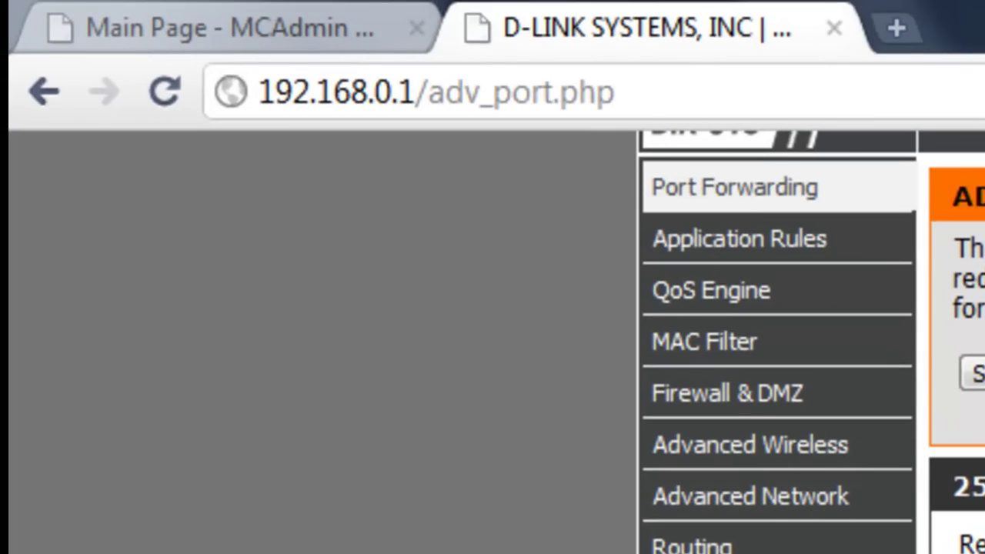
left_click(900, 32)
type("ipchic")
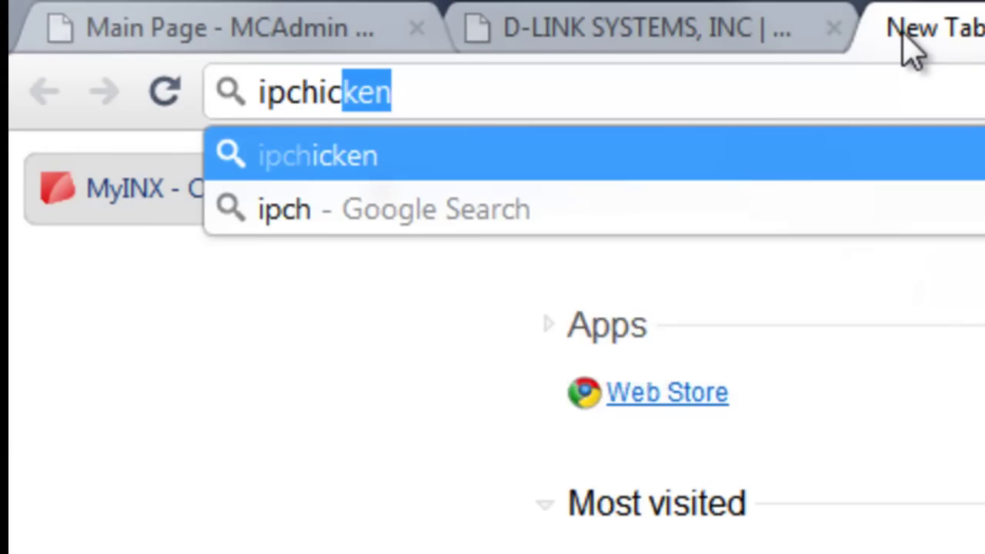
key("Return")
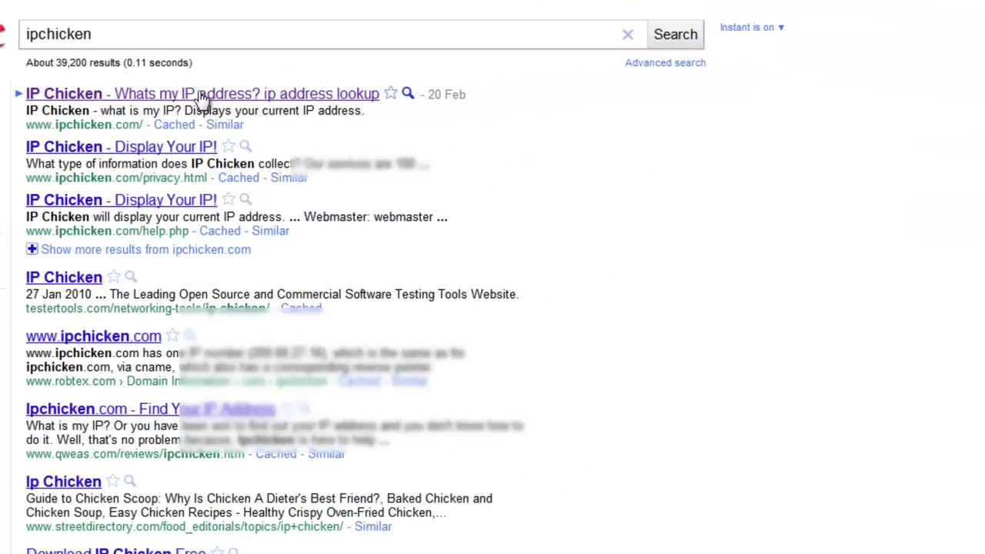
left_click(200, 98)
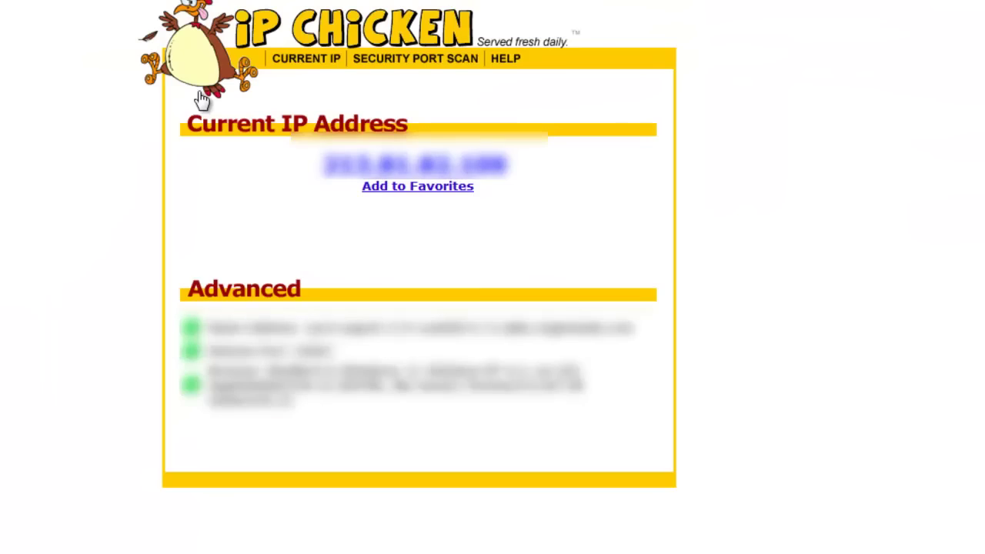